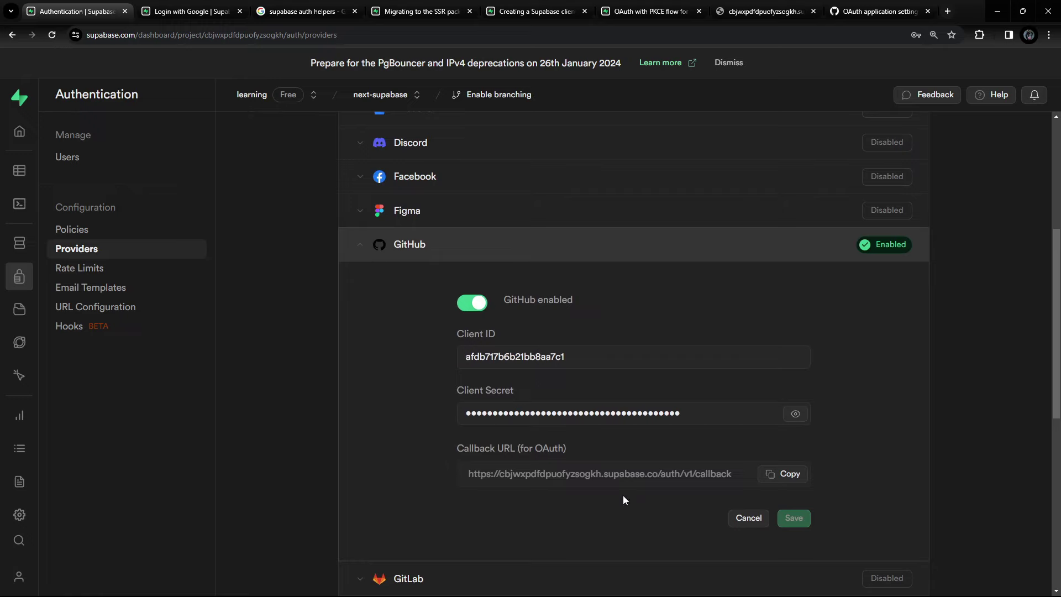
# Switch to the code editor, set the signInWithOAuth provider in app/auth/page.tsx to "github", and save the file.
pyautogui.hotkey('alt', 'Tab')
pyautogui.scroll(10, 500, 325)
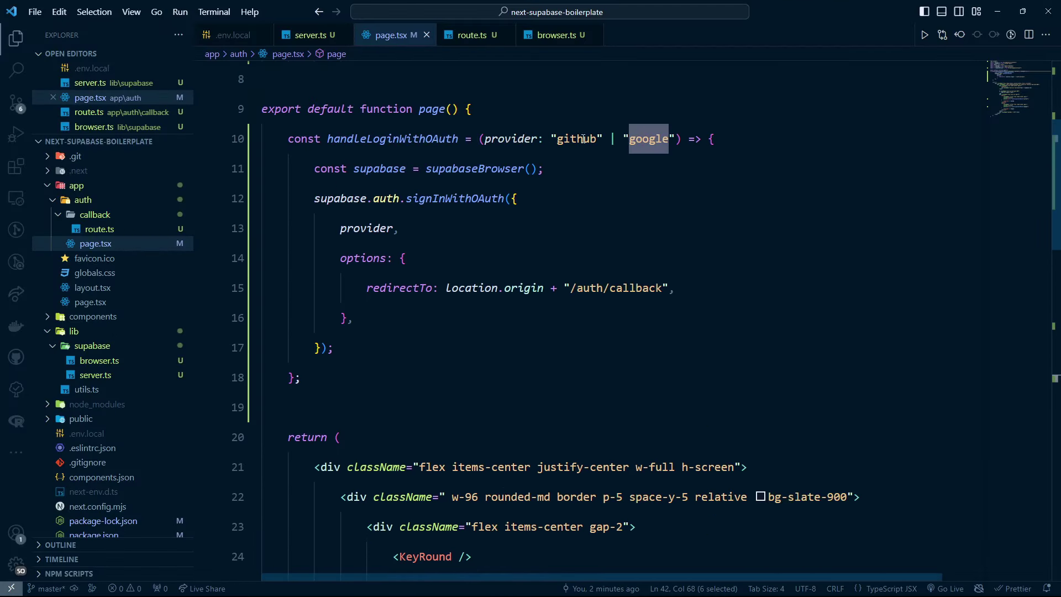
pyautogui.doubleClick(510, 139)
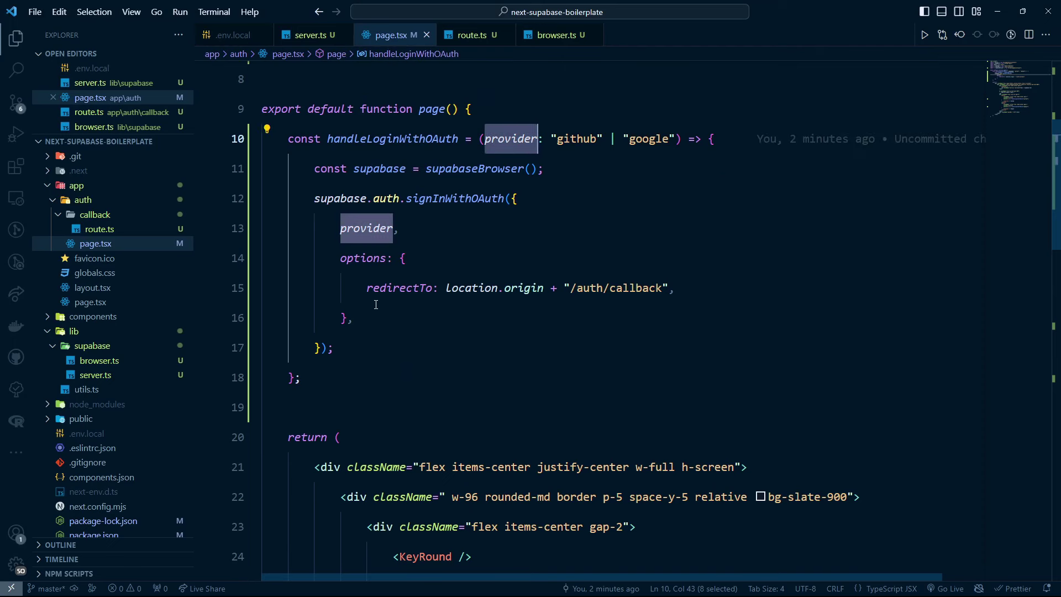
pyautogui.click(393, 226)
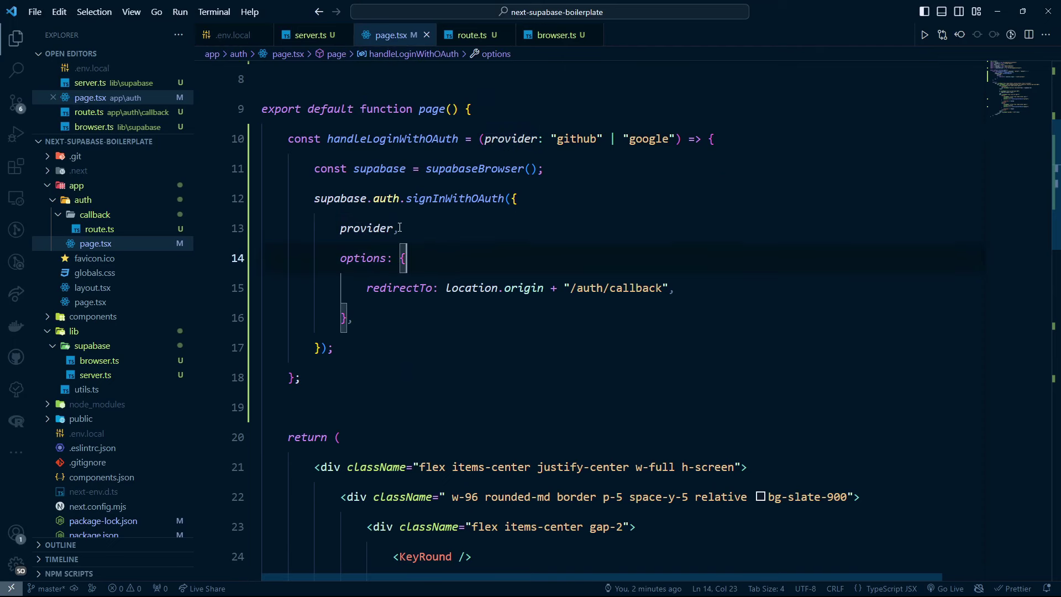
pyautogui.write(':"go')
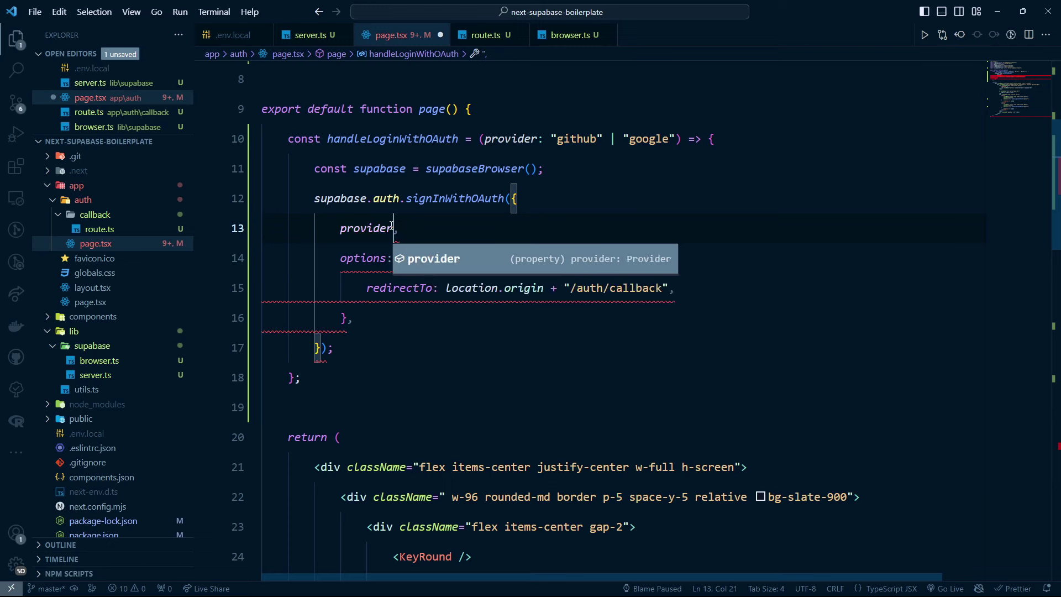
pyautogui.press('BackSpace')
pyautogui.write('ithub')
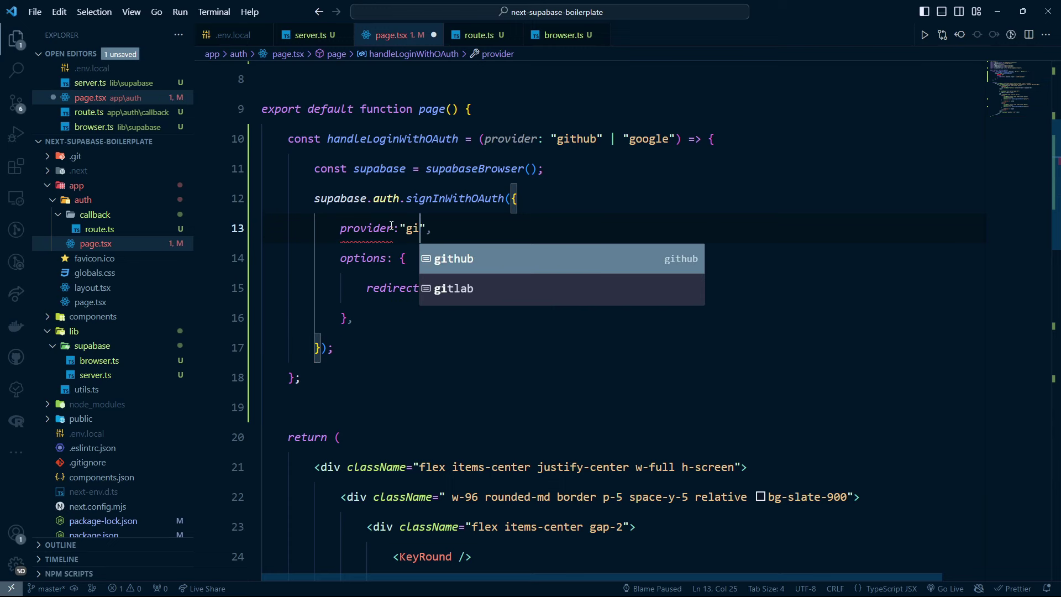
pyautogui.hotkey('ctrl', 's')
# Review the provider parameter of handleLoginWithOAuth and the arguments passed by the Github and Google buttons.
pyautogui.doubleClick(507, 139)
pyautogui.scroll(-7, 564, 328)
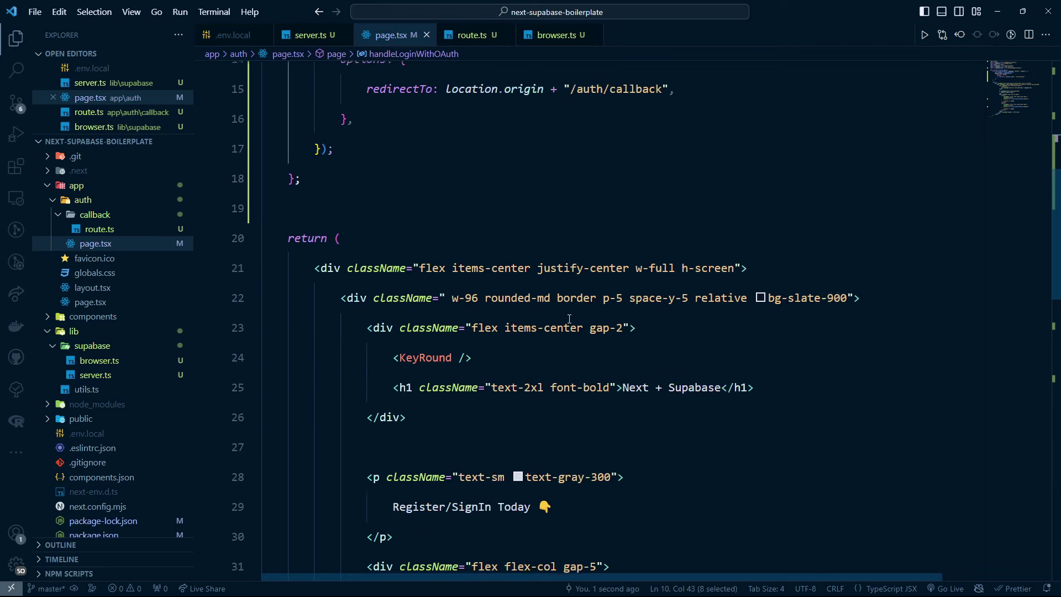
pyautogui.scroll(-2, 564, 328)
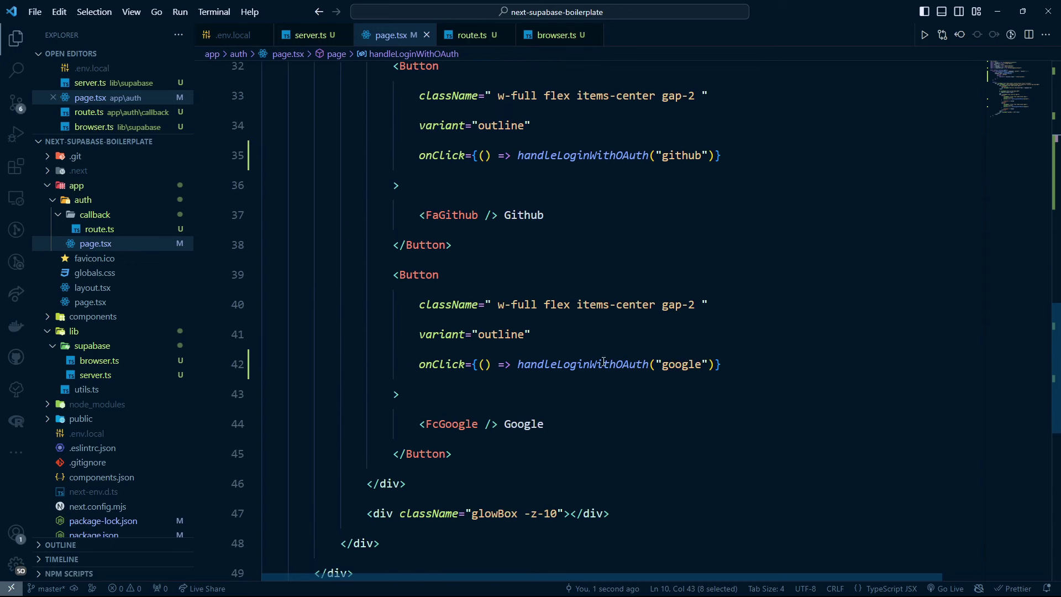
pyautogui.doubleClick(683, 157)
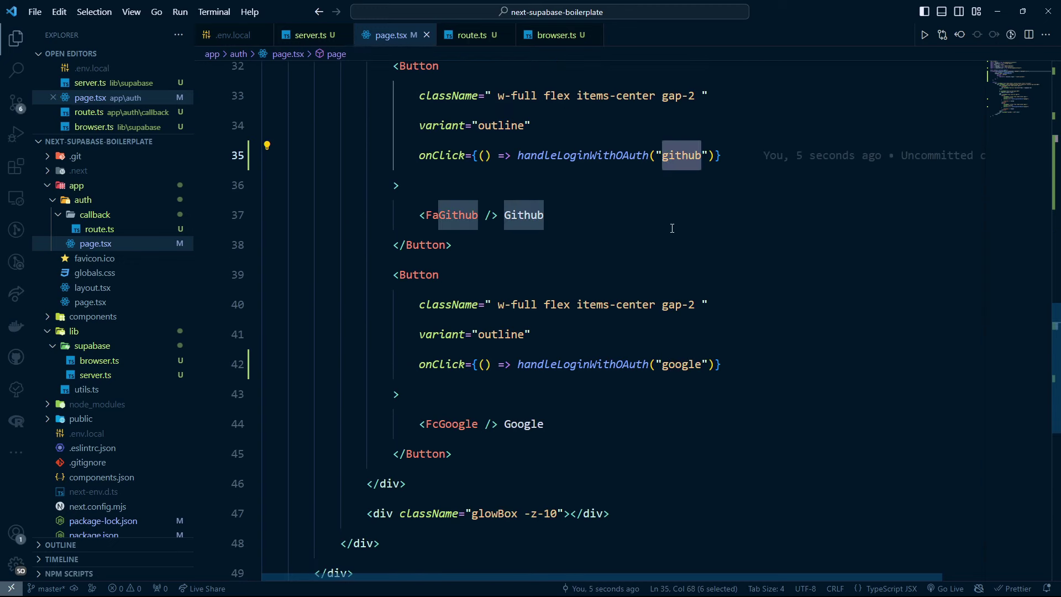
# Switch to the browser, view the GitHub authorization page for nextsupabase, and close that page.
pyautogui.hotkey('alt', 'Tab')
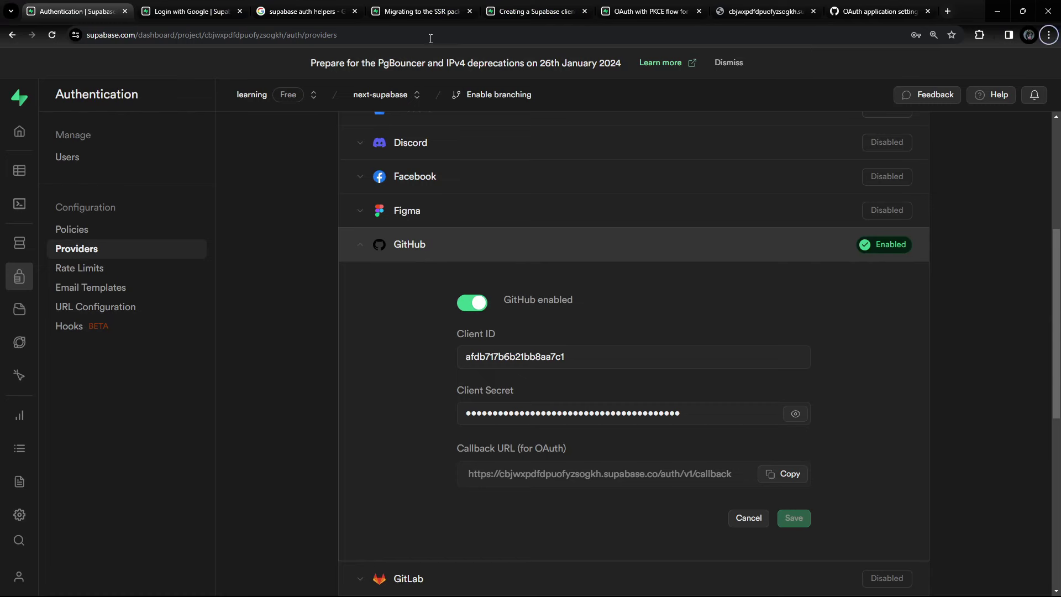
pyautogui.click(755, 8)
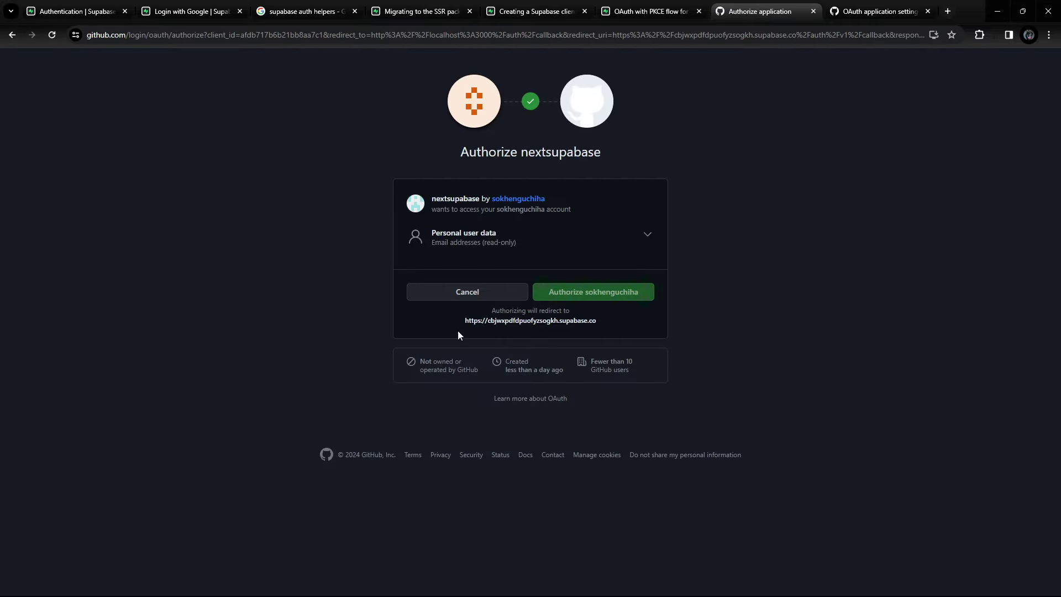
pyautogui.click(813, 12)
# Return to the code editor, restore the shorthand provider property in the signInWithOAuth call, and save page.tsx.
pyautogui.hotkey('alt', 'Tab')
pyautogui.scroll(10, 424, 435)
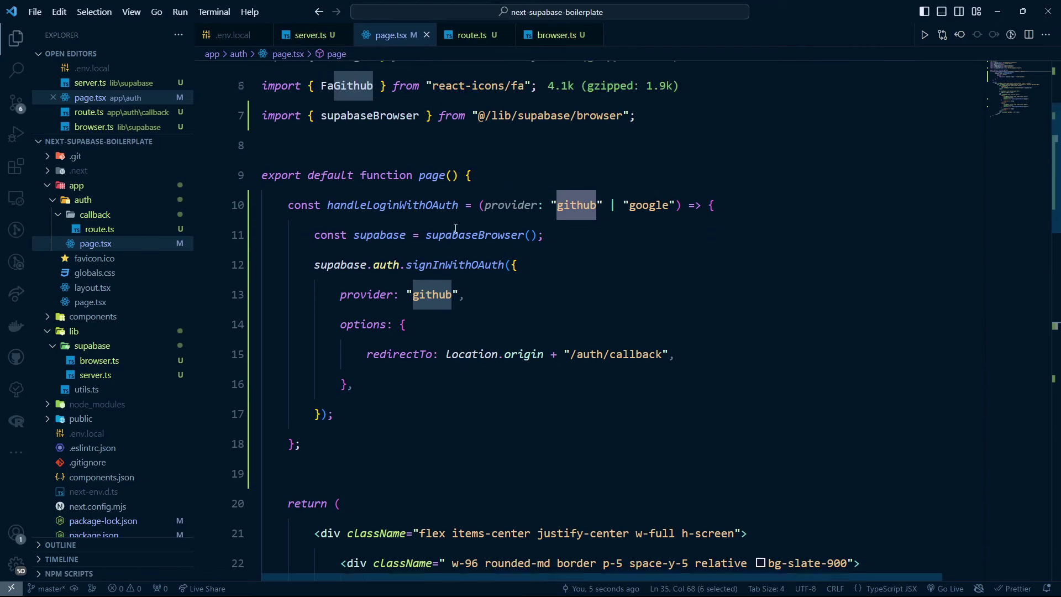
pyautogui.doubleClick(424, 436)
pyautogui.press('BackSpace')
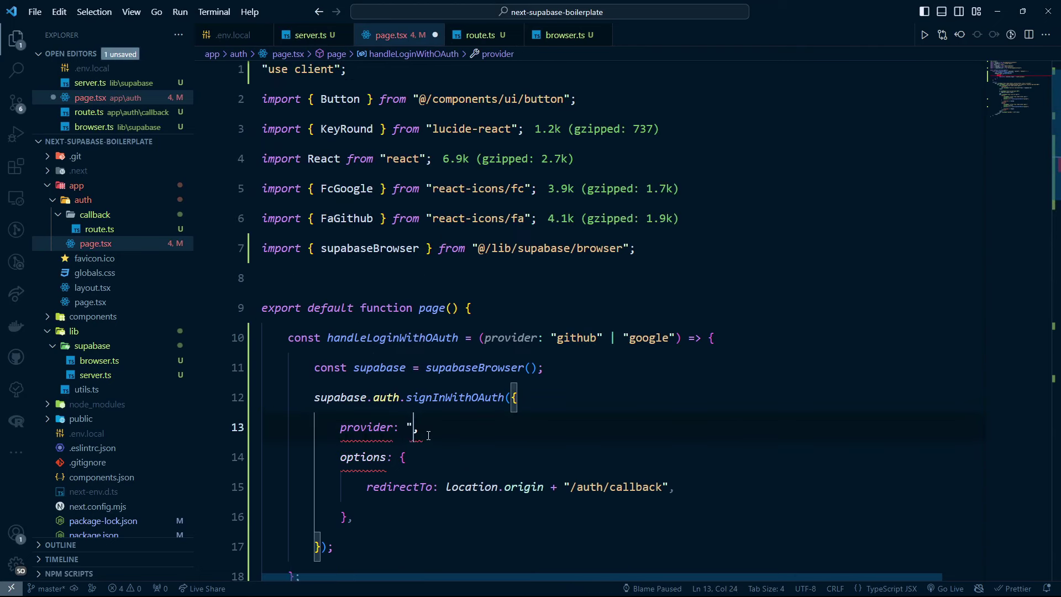
pyautogui.press('BackSpace')
pyautogui.write('pro')
pyautogui.press('BackSpace')
pyautogui.press('BackSpace')
pyautogui.press('BackSpace')
pyautogui.press('BackSpace')
pyautogui.press('BackSpace')
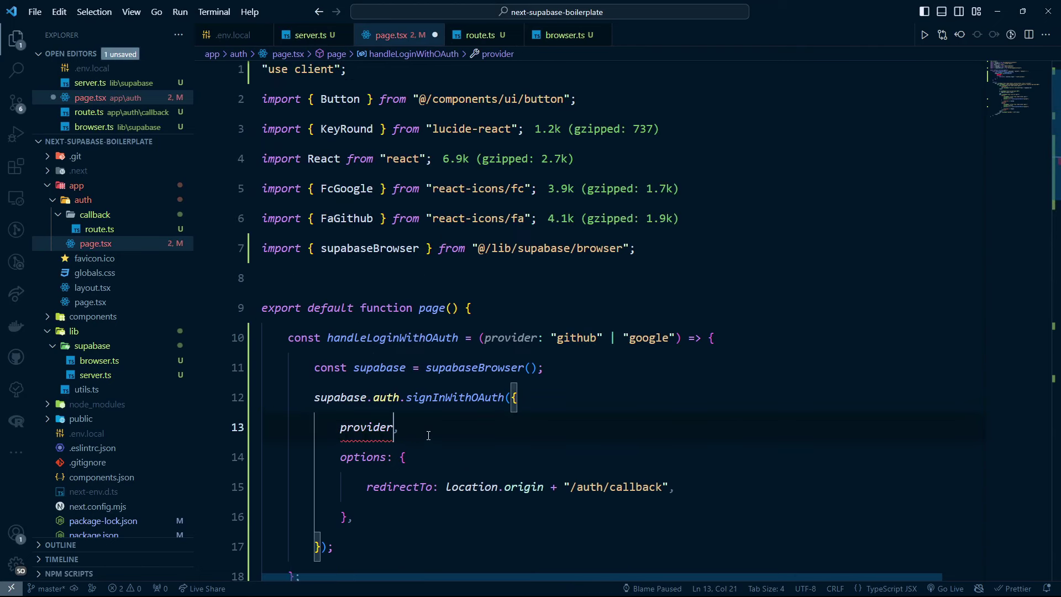
pyautogui.hotkey('ctrl', 's')
pyautogui.doubleClick(492, 337)
pyautogui.scroll(-2, 464, 420)
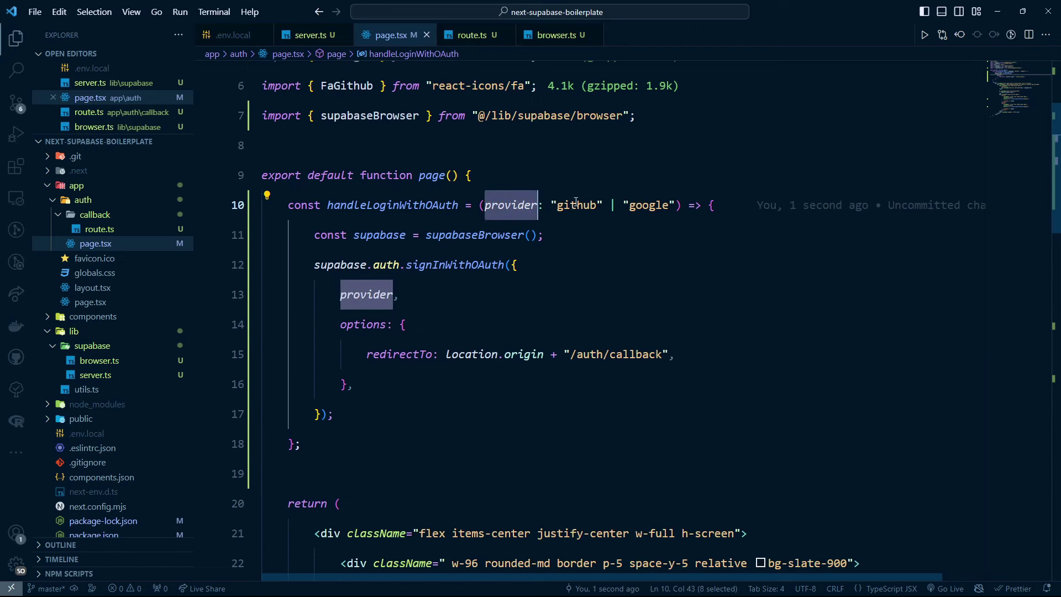
# Open localhost:3000/auth in the browser, sign in with GitHub, and authorize the nextsupabase application.
pyautogui.hotkey('alt', 'Tab')
pyautogui.click(585, 35)
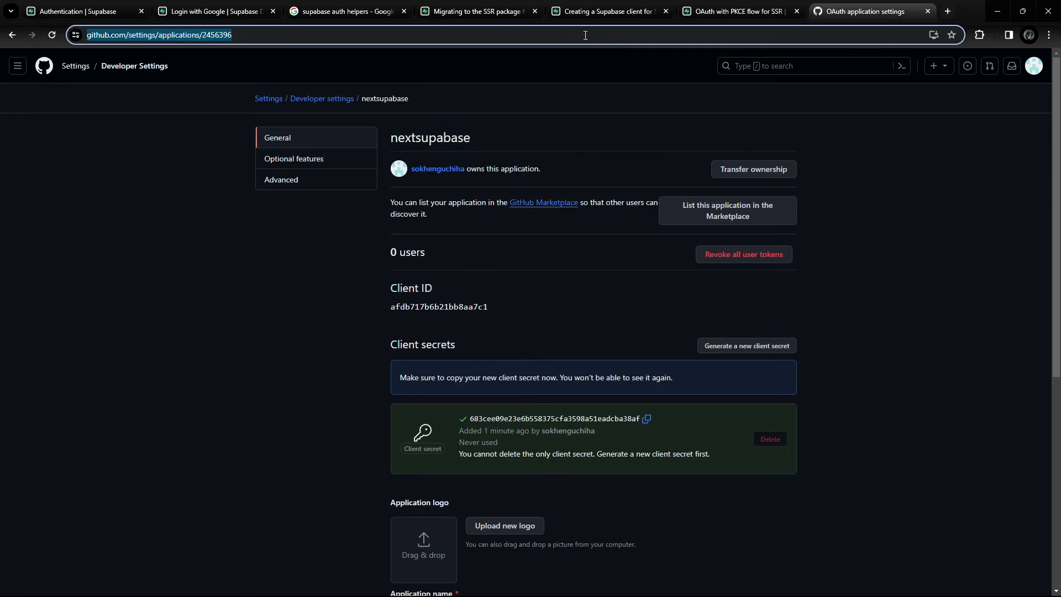
pyautogui.write('localhost:3000/auth')
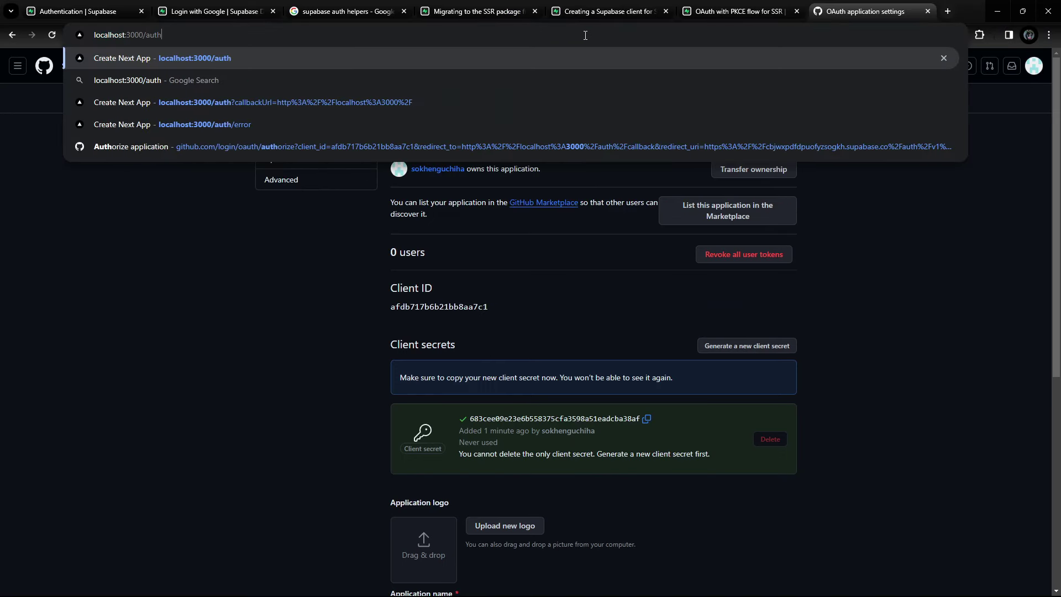
pyautogui.press('Return')
pyautogui.click(551, 329)
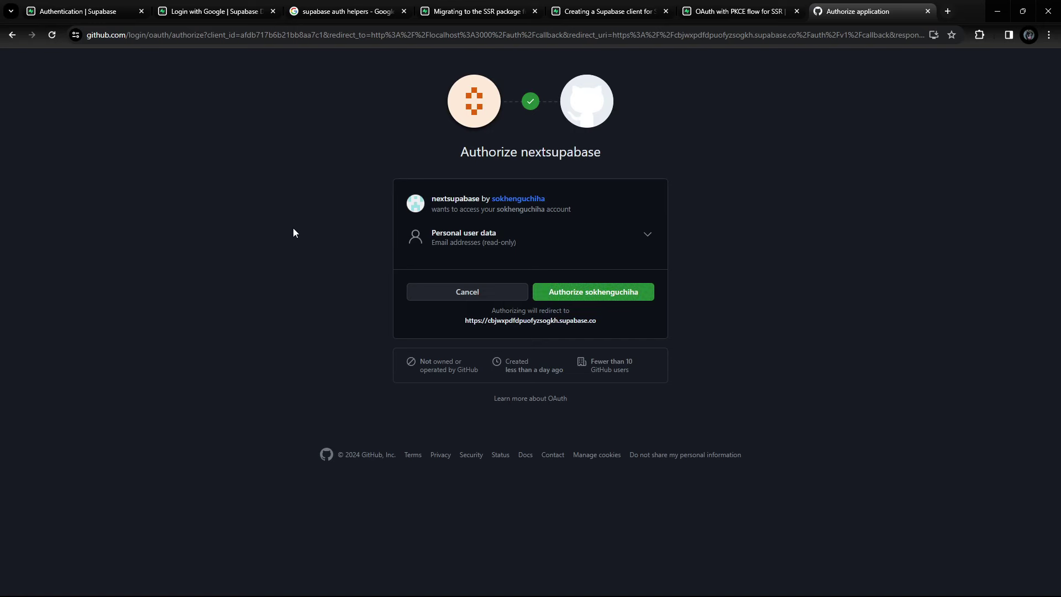
pyautogui.click(588, 296)
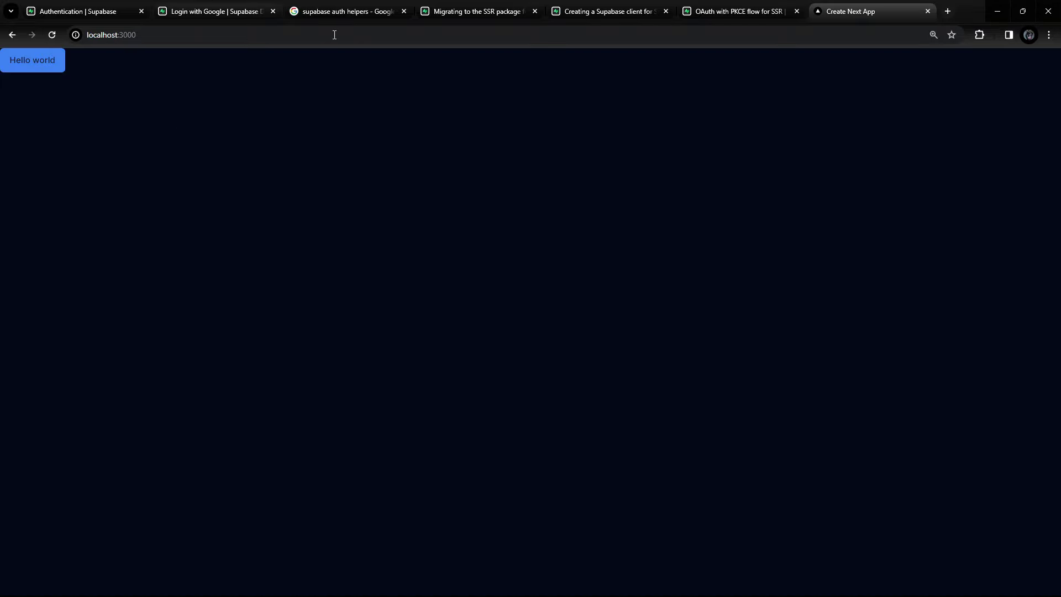
# Switch to the code editor and examine the success redirect in app/auth/callback/route.ts.
pyautogui.hotkey('alt', 'Tab')
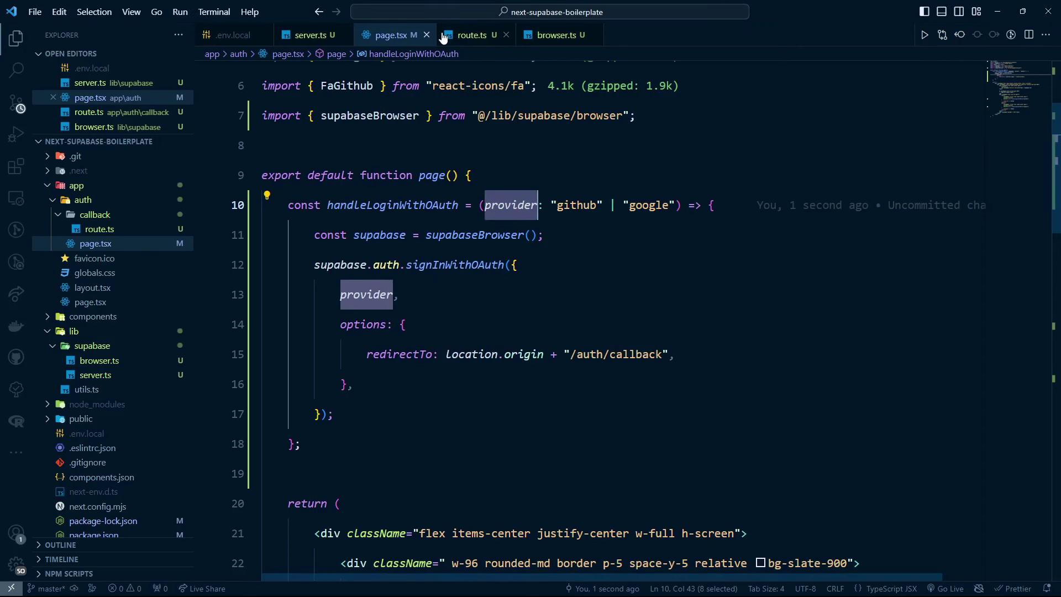
pyautogui.click(130, 232)
pyautogui.scroll(-1, 497, 331)
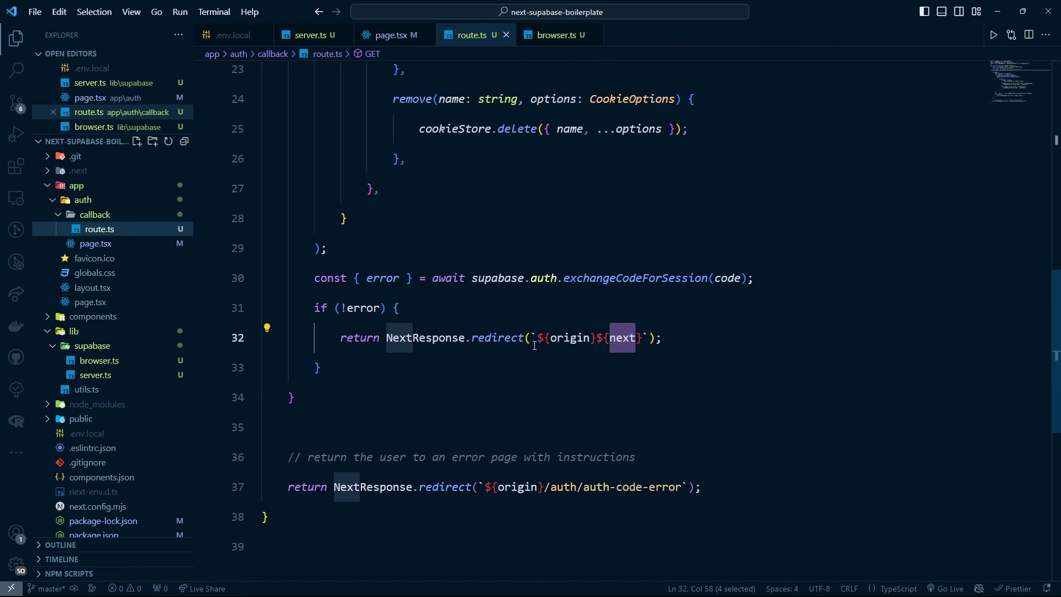
pyautogui.click(497, 337)
pyautogui.doubleClick(575, 338)
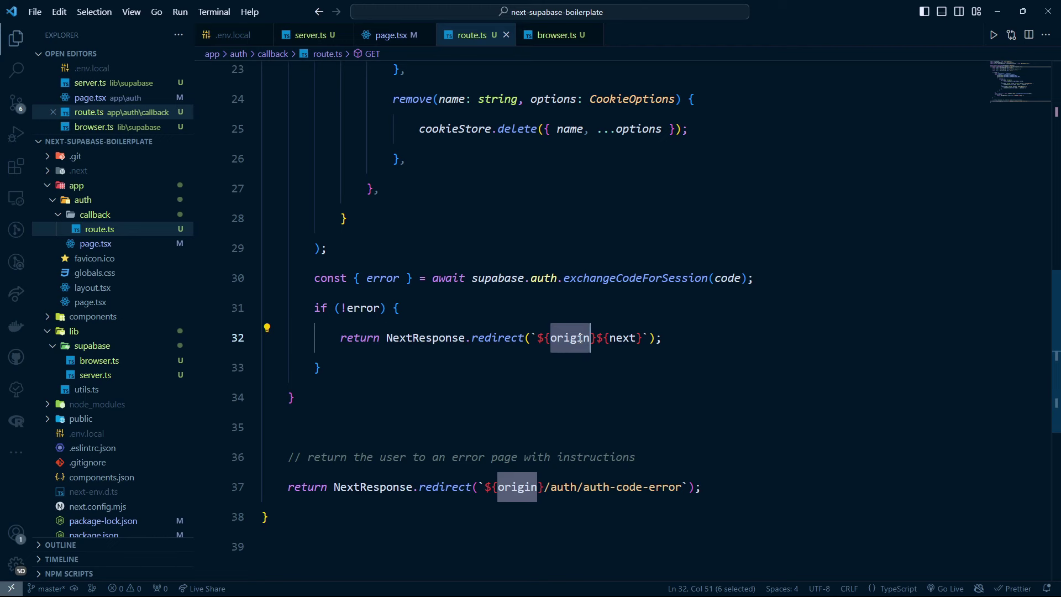
# Switch to the Supabase dashboard in the browser and check the Authentication users list for the GitHub sign-in.
pyautogui.hotkey('alt', 'Tab')
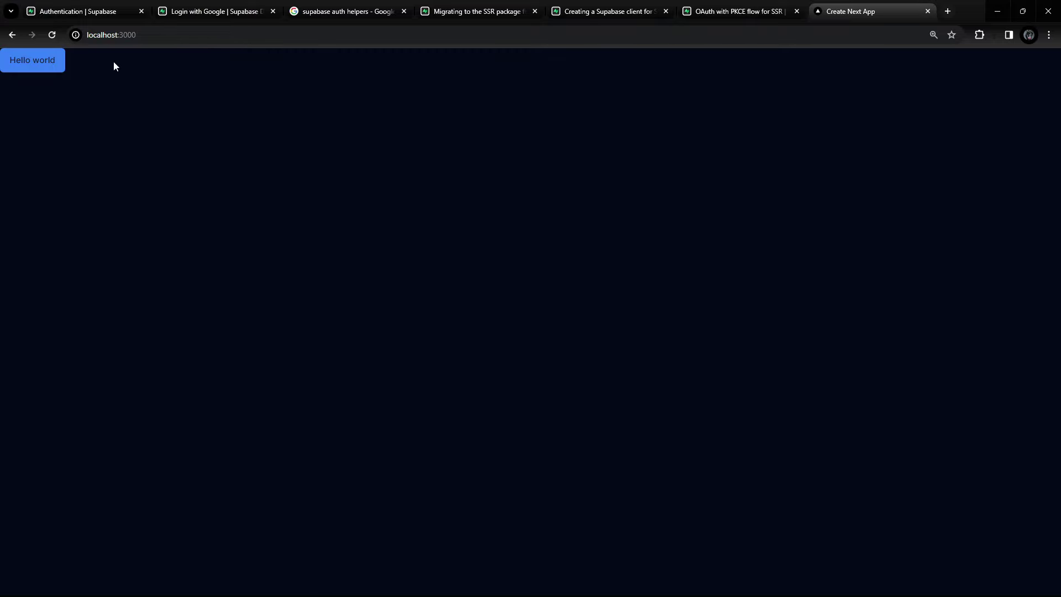
pyautogui.click(100, 12)
pyautogui.click(19, 170)
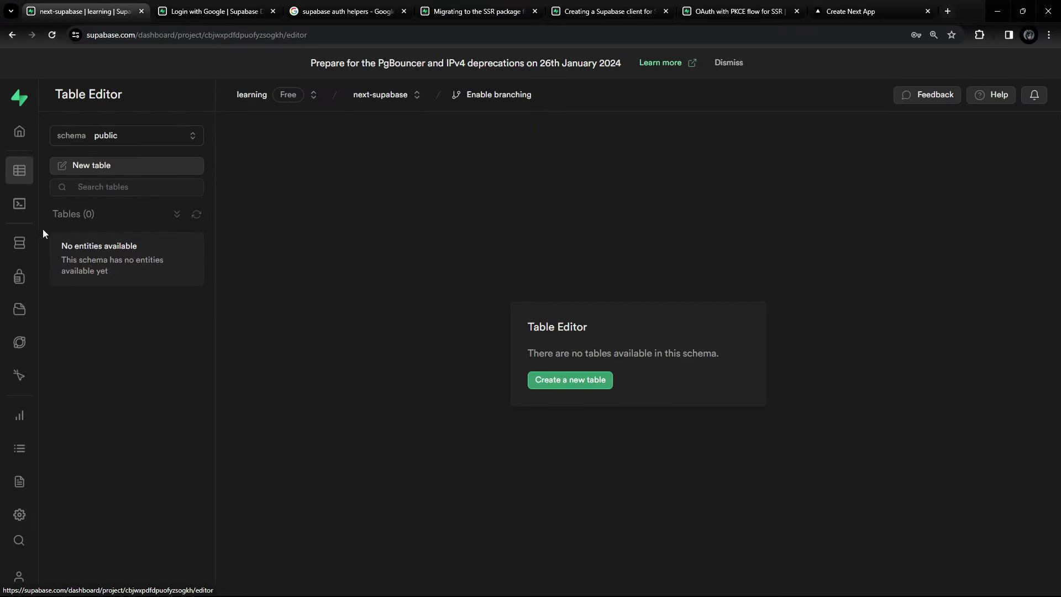
pyautogui.click(16, 245)
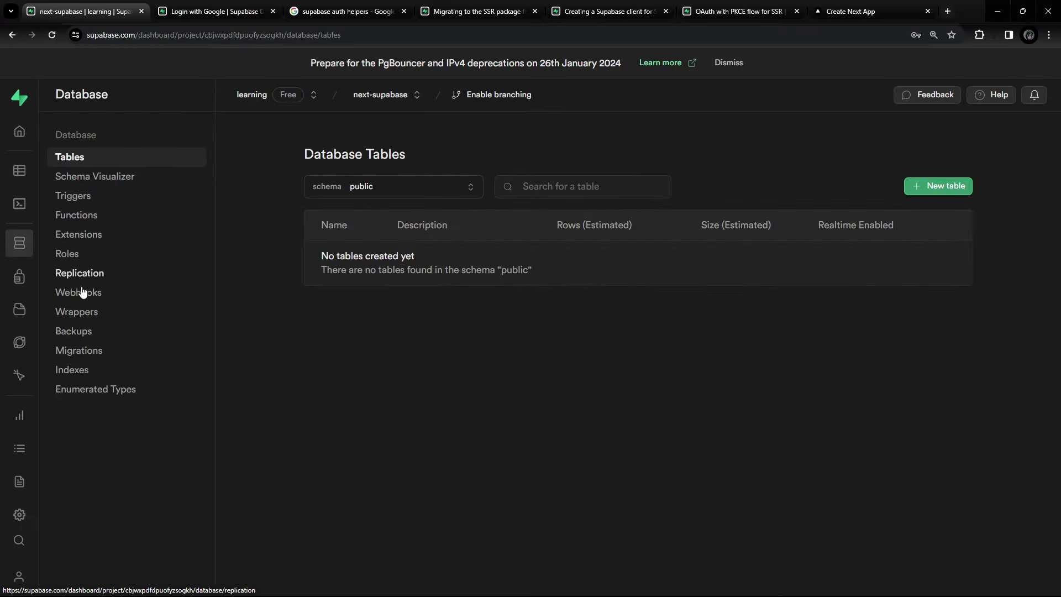
pyautogui.click(20, 276)
pyautogui.tripleClick(393, 223)
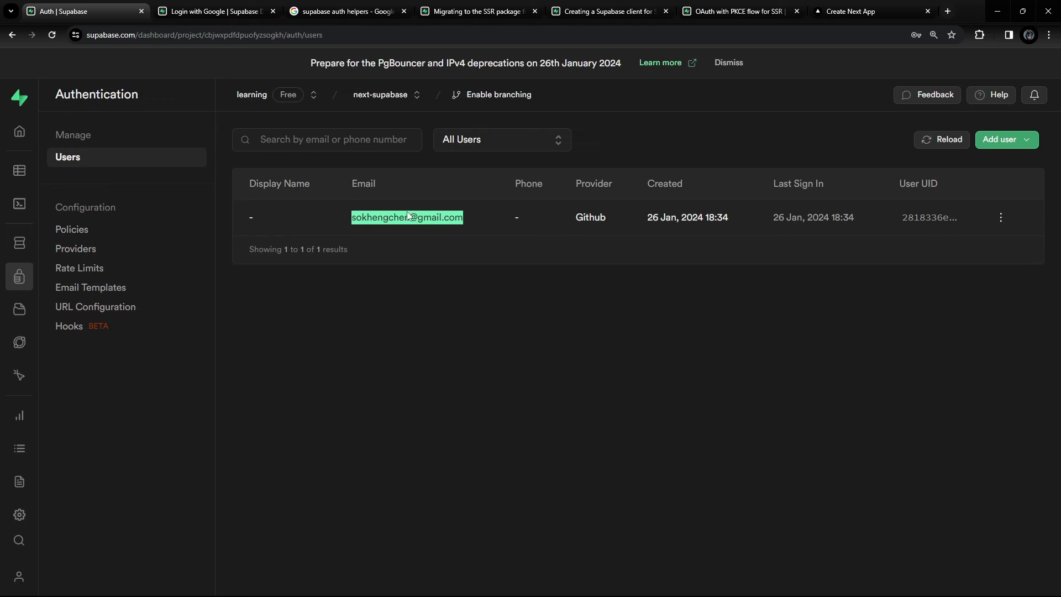
pyautogui.tripleClick(386, 214)
# Find the Configuration section in the Supabase Login with Google docs and open its Google Cloud Credentials link in a new tab.
pyautogui.click(605, 14)
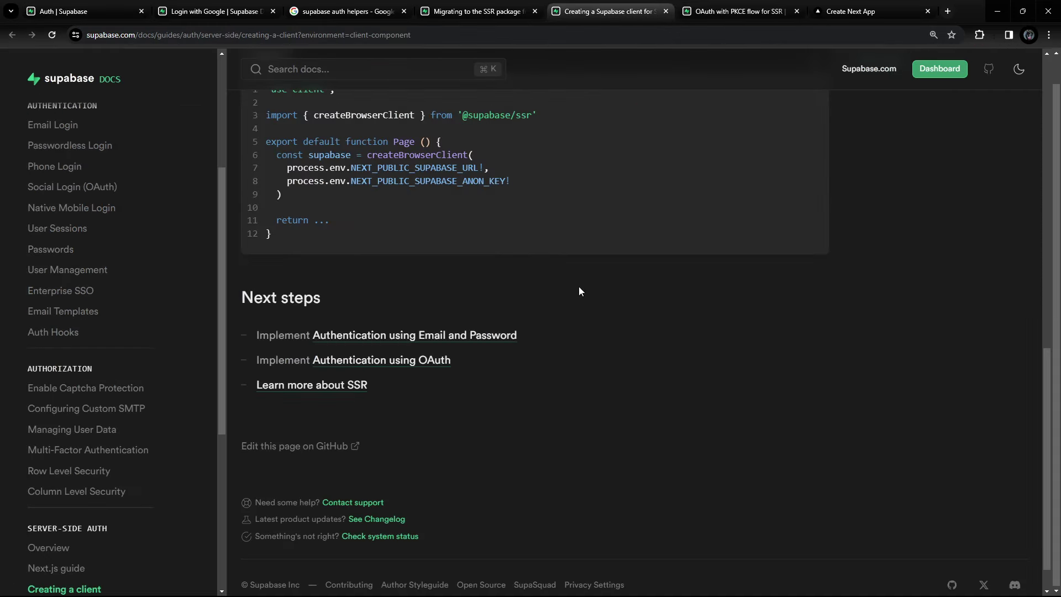
pyautogui.click(201, 15)
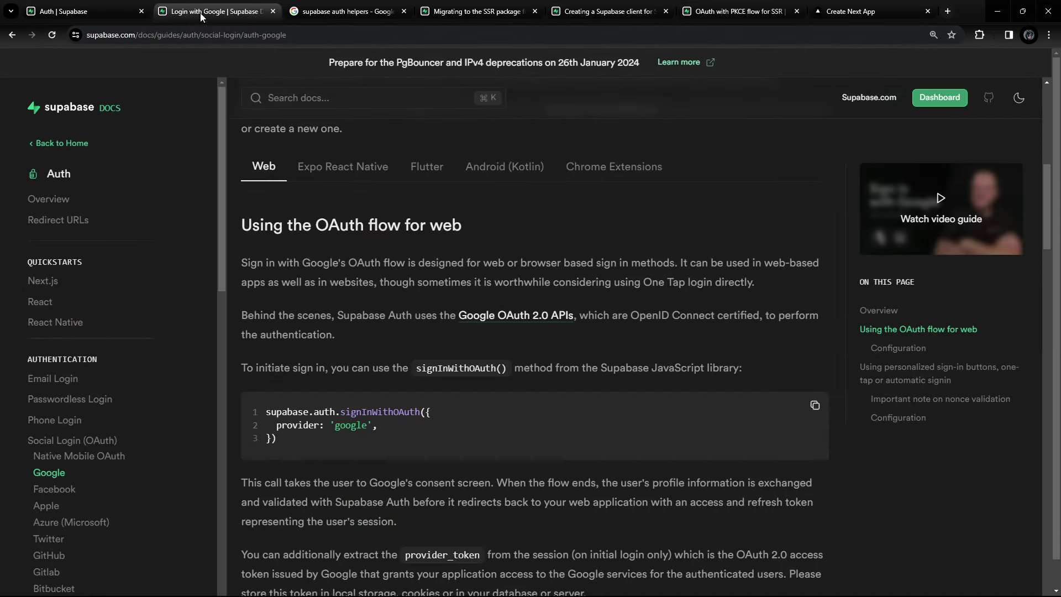
pyautogui.scroll(10, 355, 224)
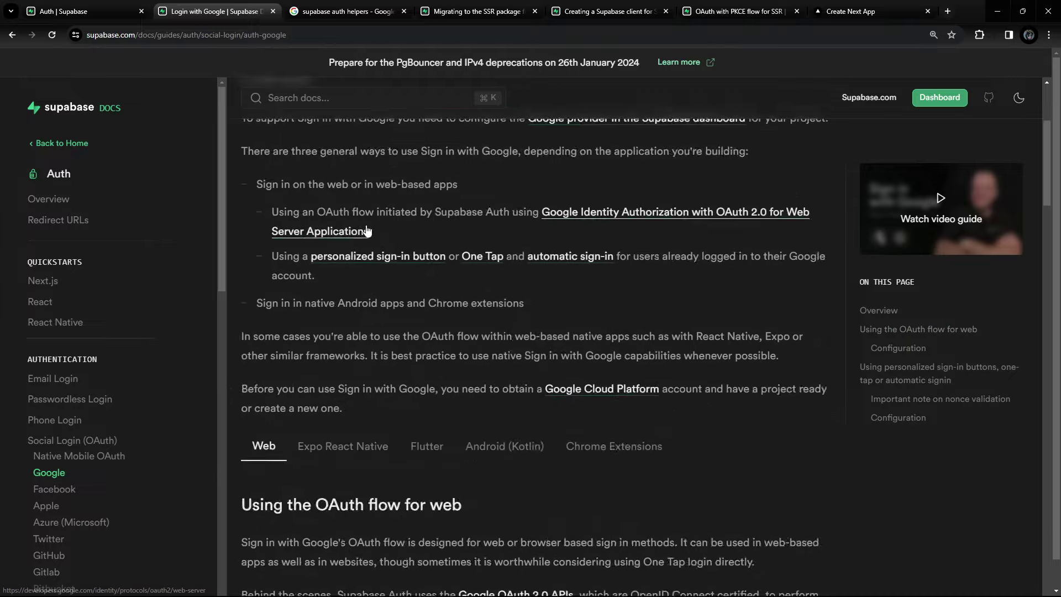
pyautogui.scroll(-8, 349, 216)
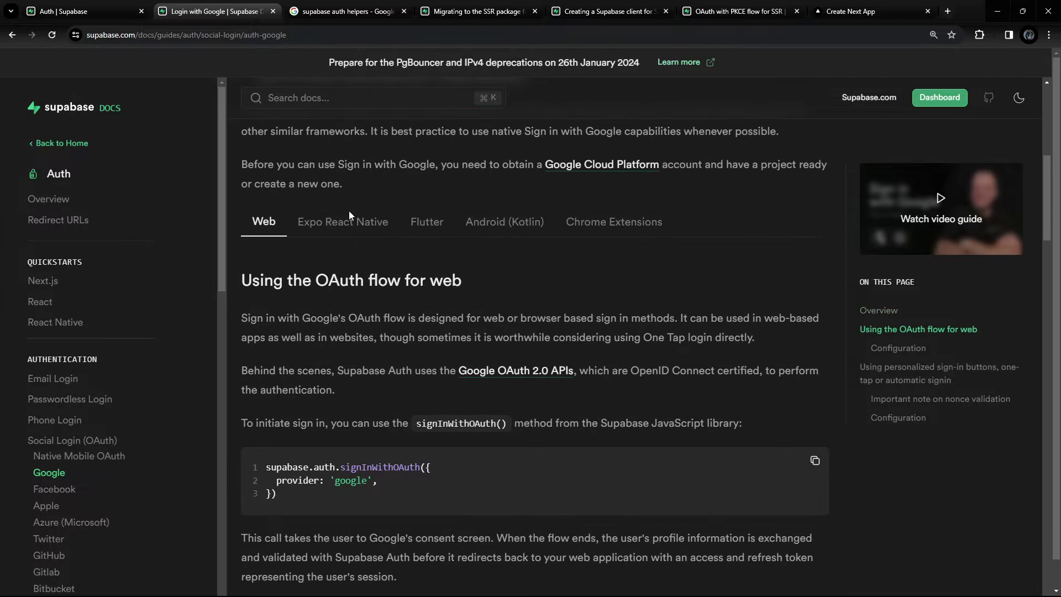
pyautogui.scroll(-15, 338, 207)
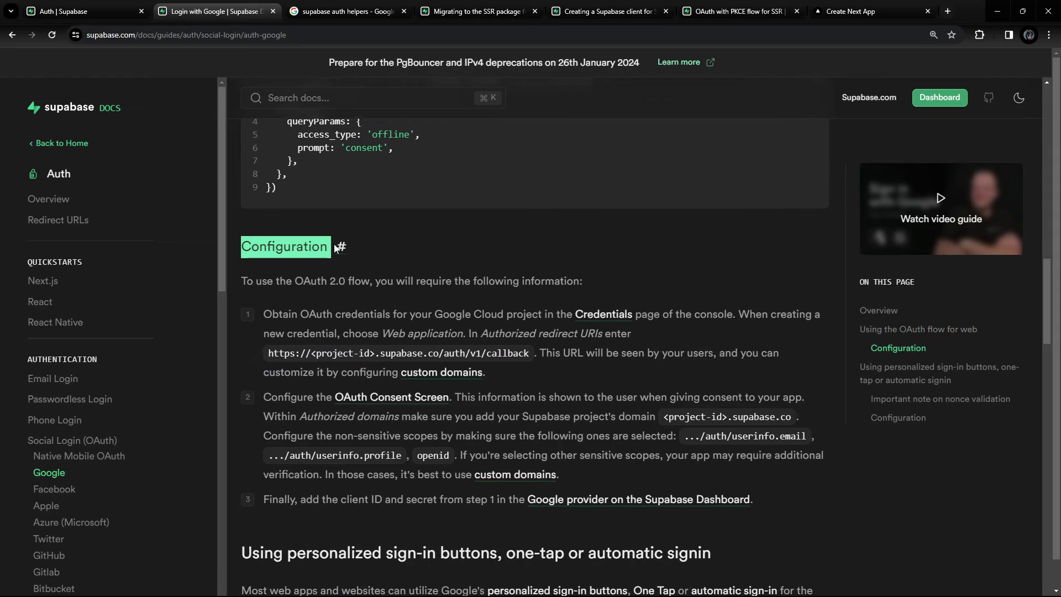
pyautogui.rightClick(603, 324)
pyautogui.click(650, 332)
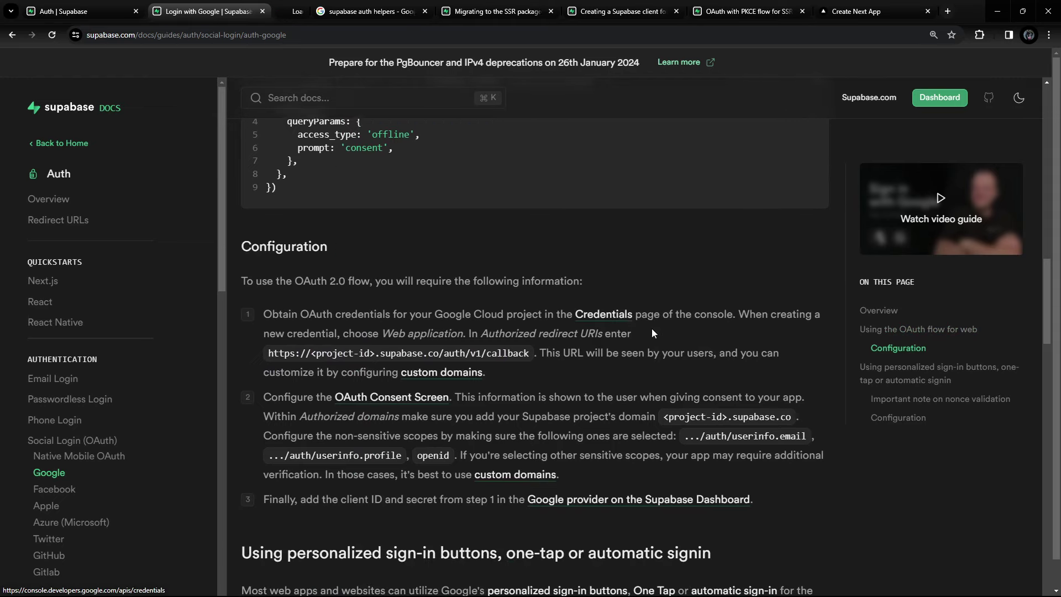
pyautogui.click(299, 8)
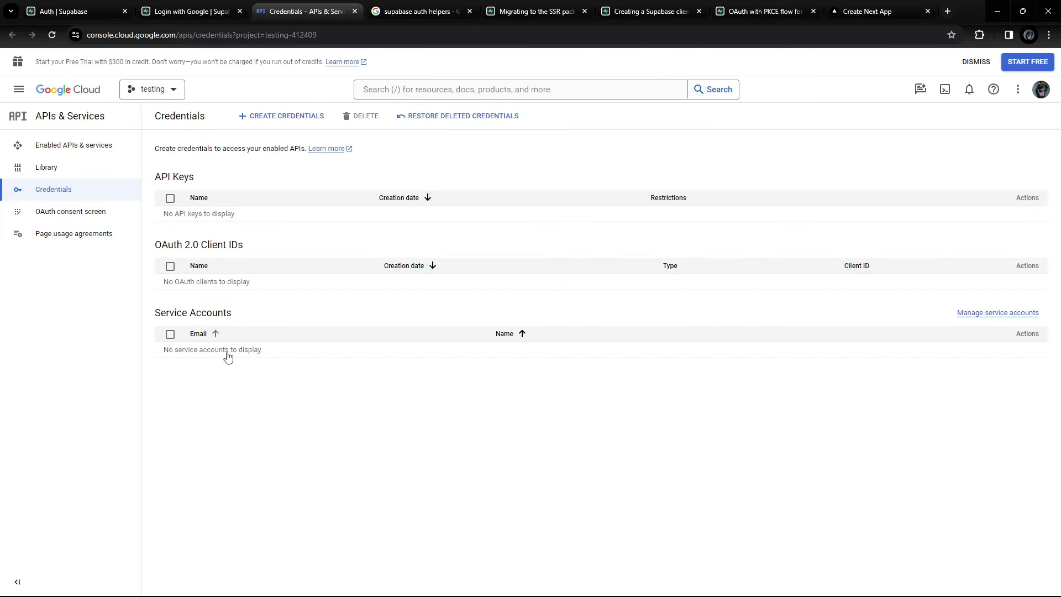
# Create a new Google Cloud project named nextsupabase with no organization.
pyautogui.click(183, 89)
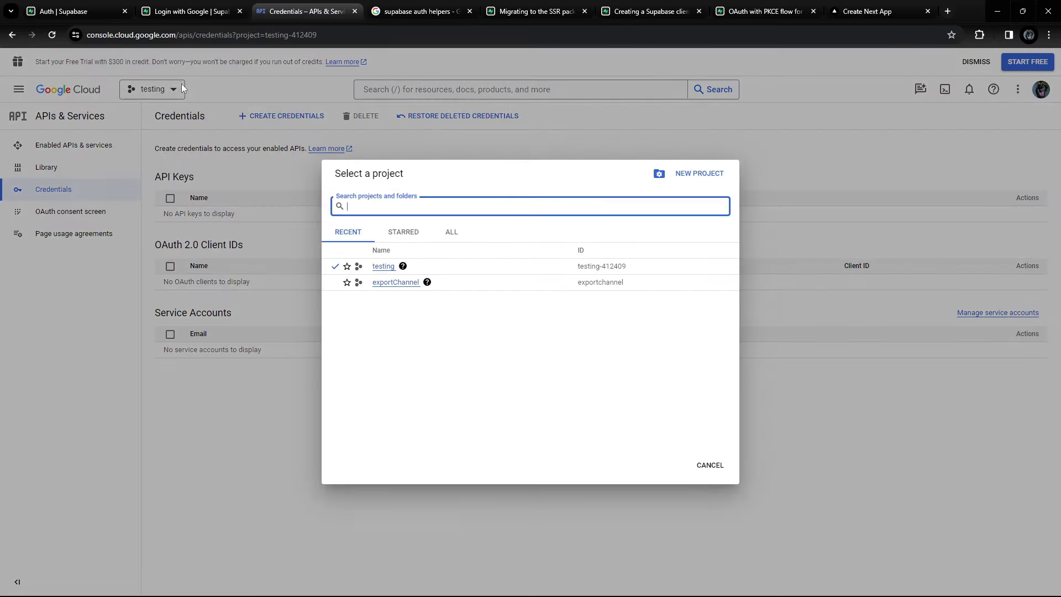
pyautogui.click(697, 173)
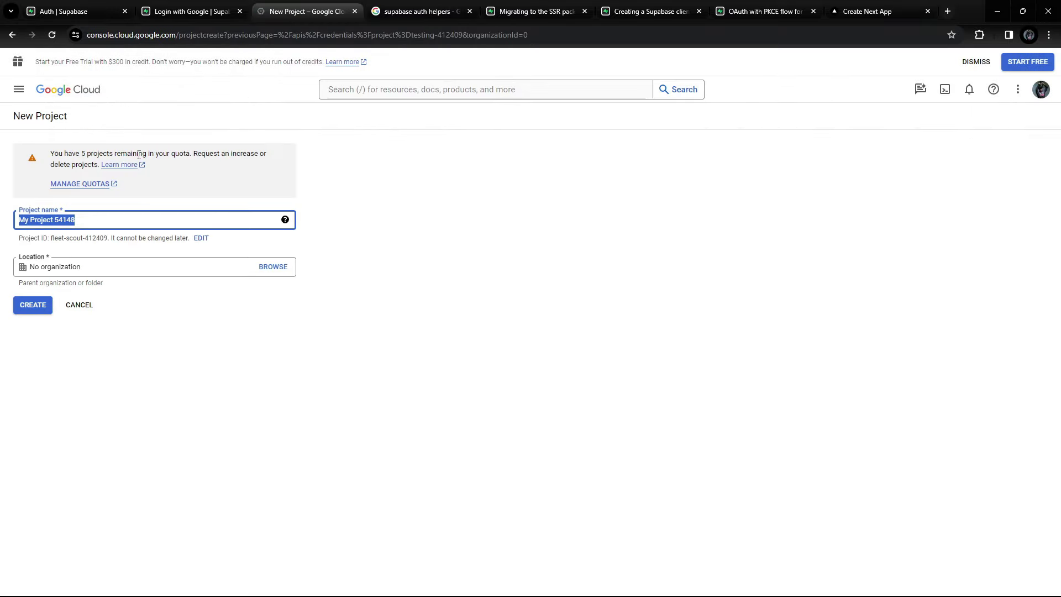
pyautogui.write('nm')
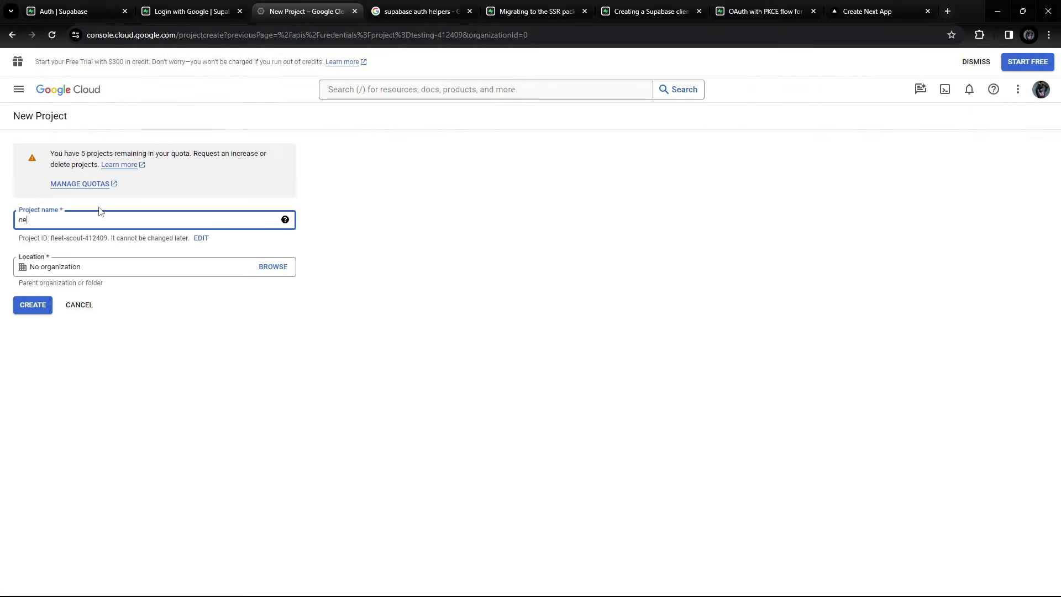
pyautogui.write('xtsupabase')
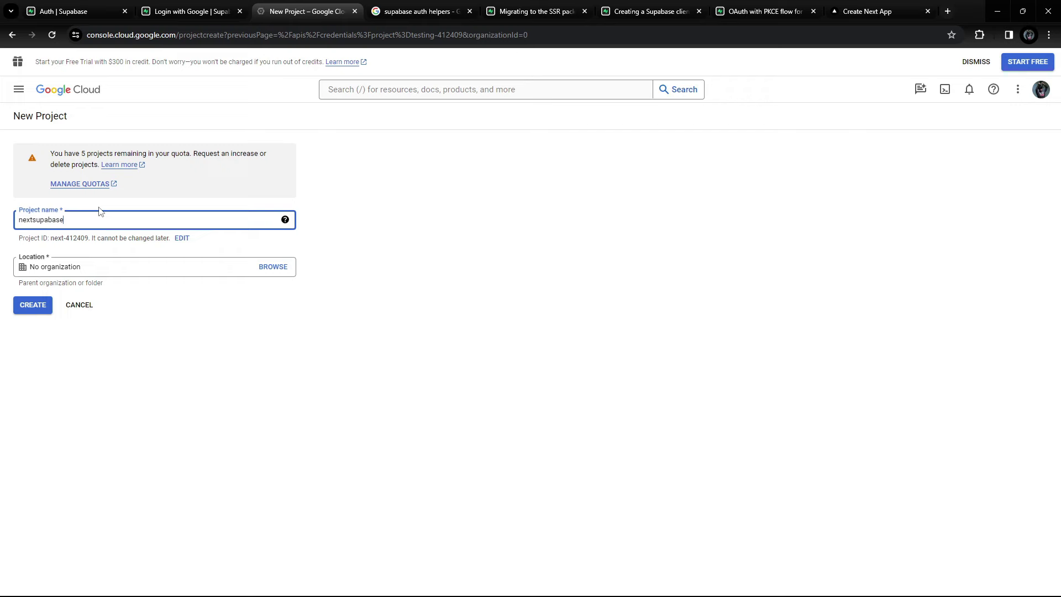
pyautogui.click(33, 305)
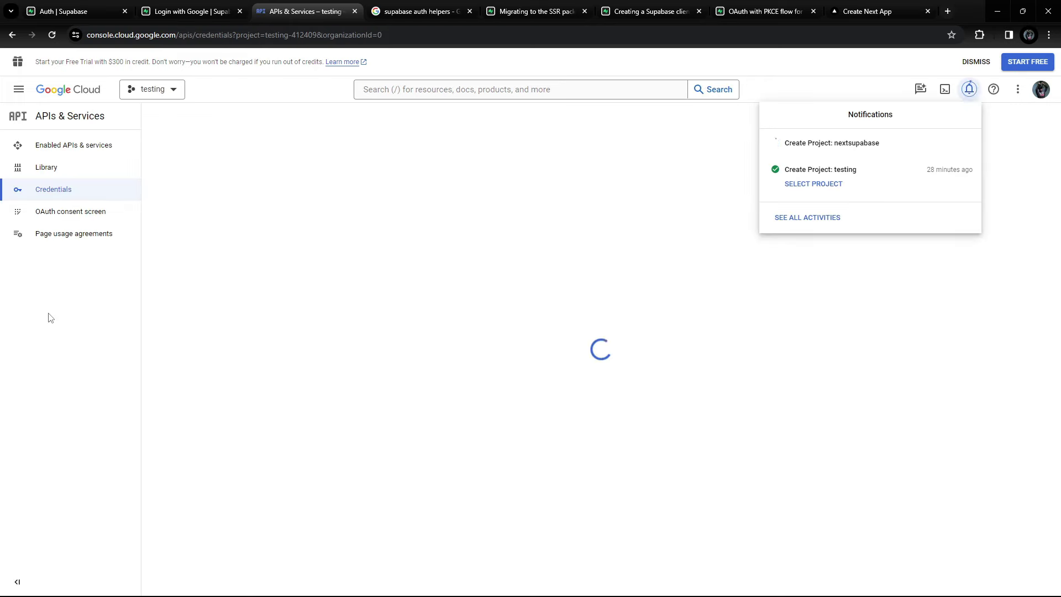
# Switch the active Google Cloud project from testing to nextsupabase.
pyautogui.click(166, 93)
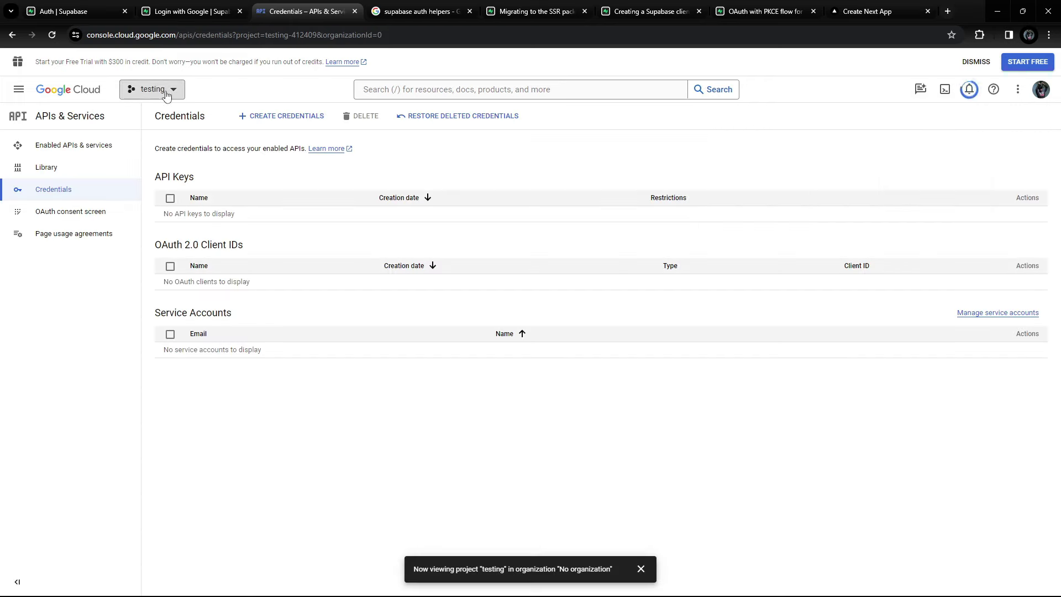
pyautogui.click(165, 92)
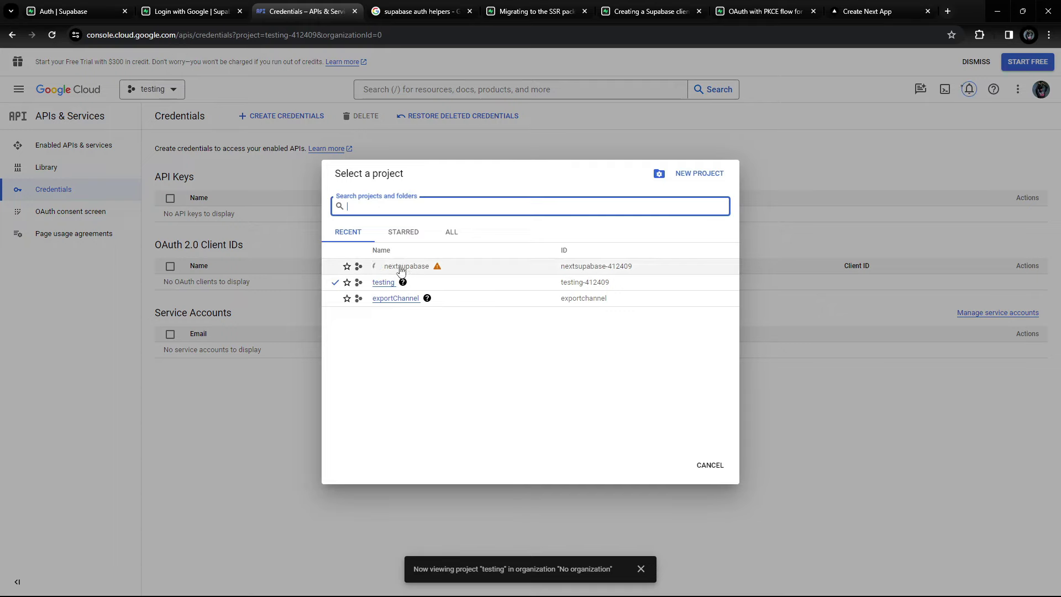
pyautogui.click(395, 266)
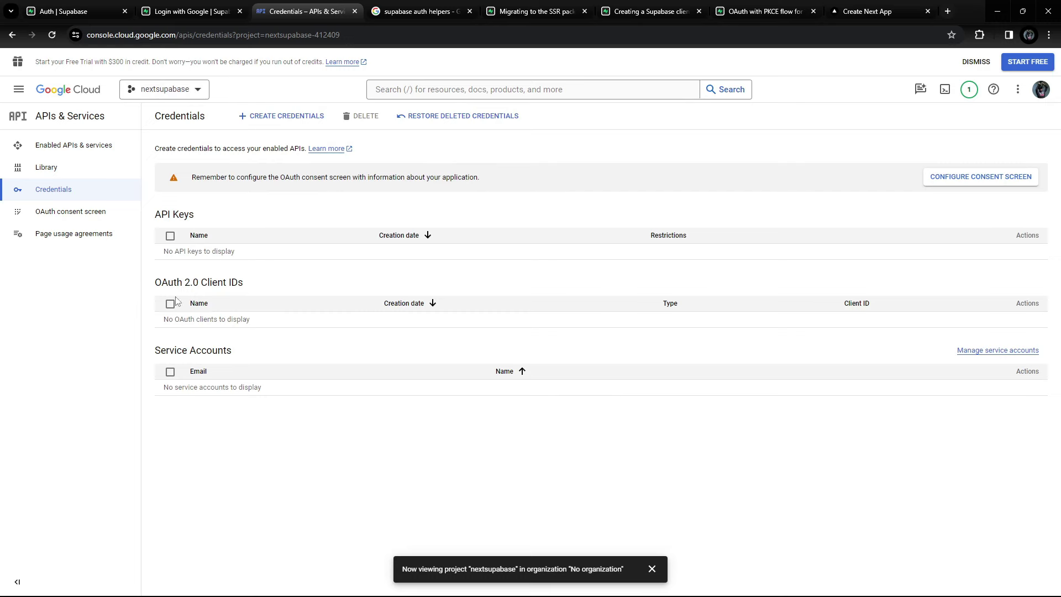
# Begin an OAuth client ID for nextsupabase, proceed to its required consent screen setup, and create that screen with the External user type.
pyautogui.click(243, 117)
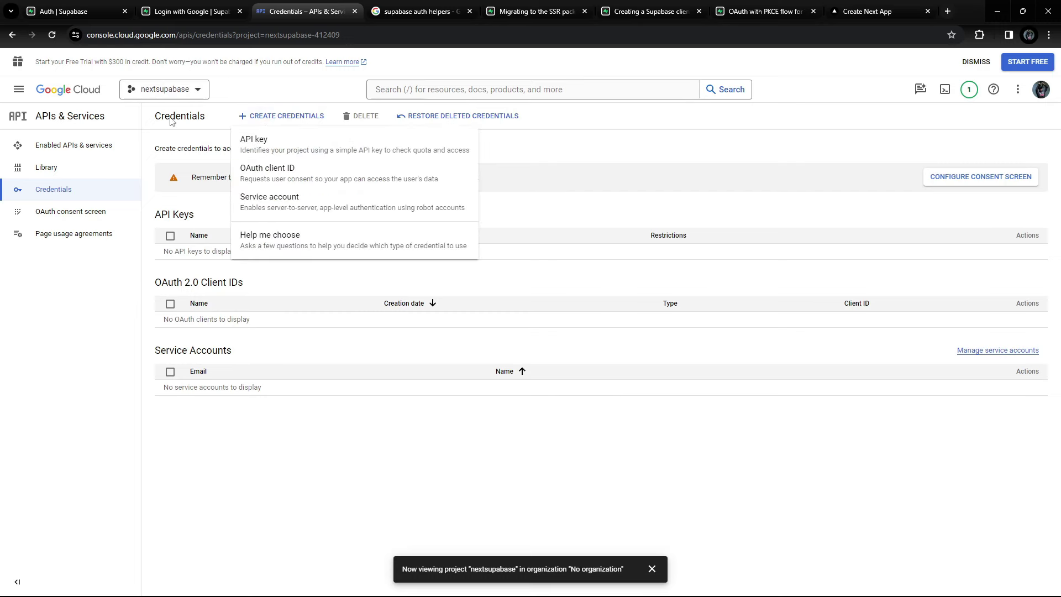
pyautogui.click(287, 175)
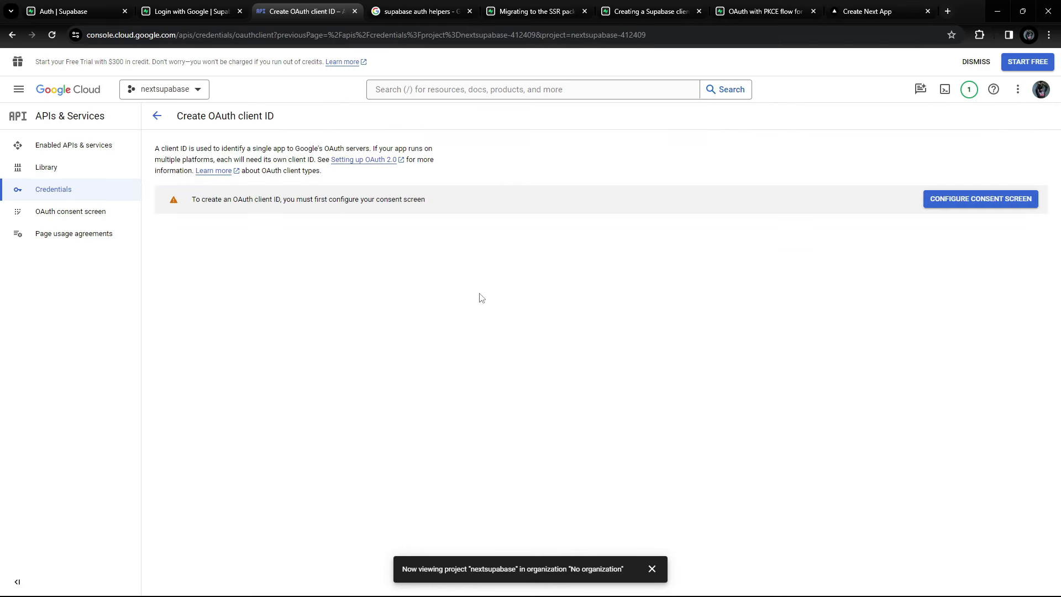
pyautogui.click(981, 199)
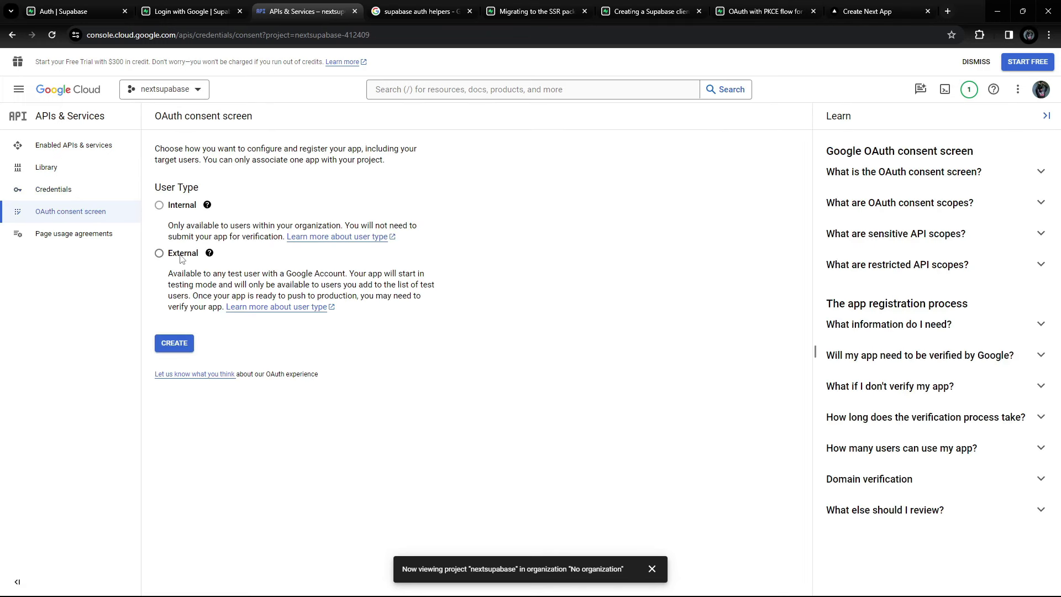
pyautogui.click(159, 254)
pyautogui.click(188, 349)
# Fill in the consent screen with app name NextSupabase, the user support email and the developer contact email, and save it.
pyautogui.click(199, 257)
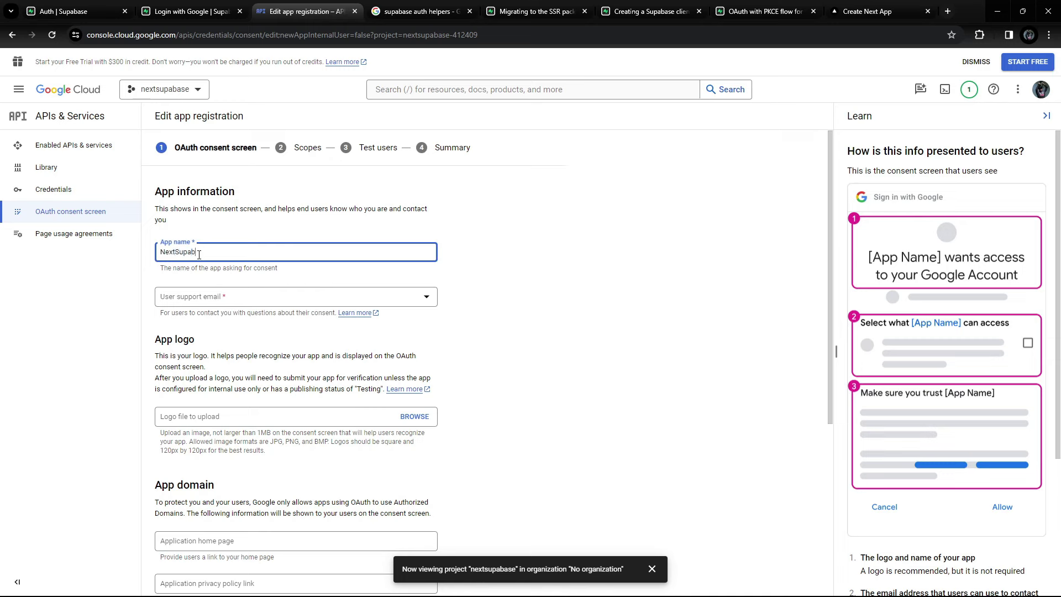
pyautogui.write('NextSupabase')
pyautogui.click(232, 297)
pyautogui.click(193, 276)
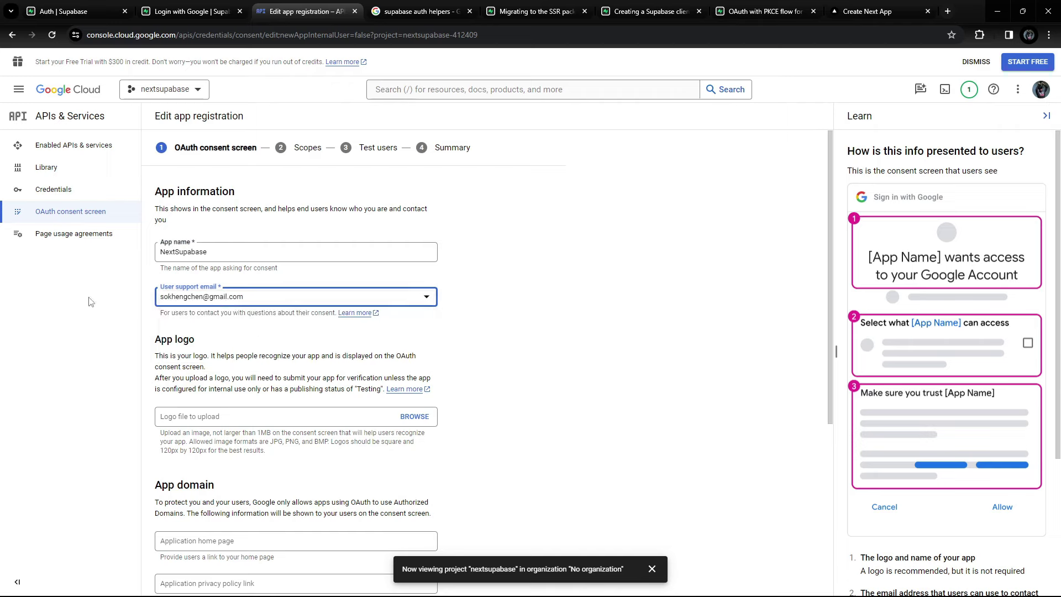
pyautogui.scroll(-5, 157, 307)
pyautogui.scroll(1, 218, 303)
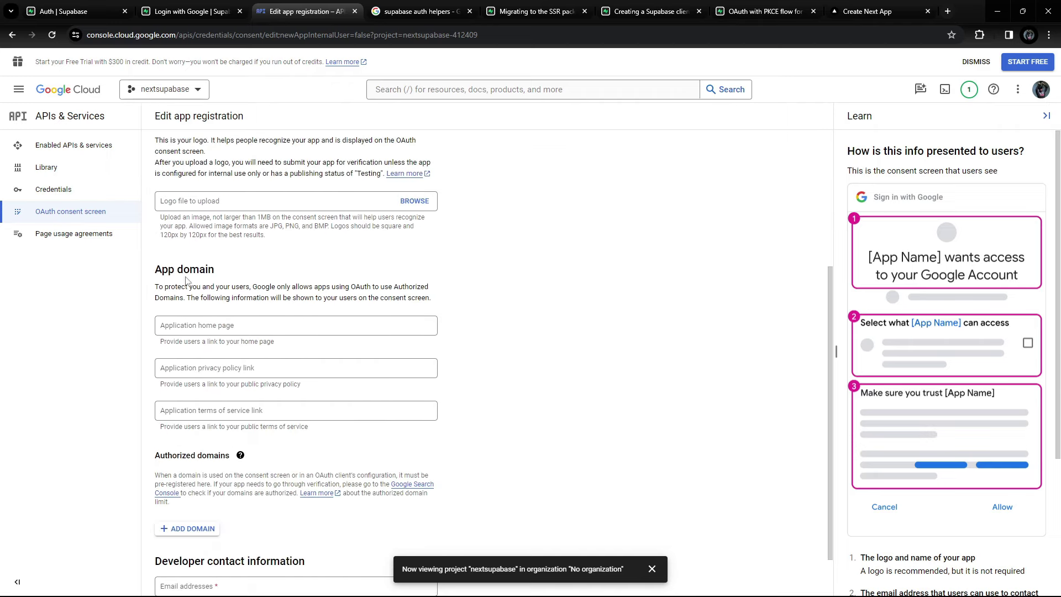
pyautogui.scroll(-1, 160, 258)
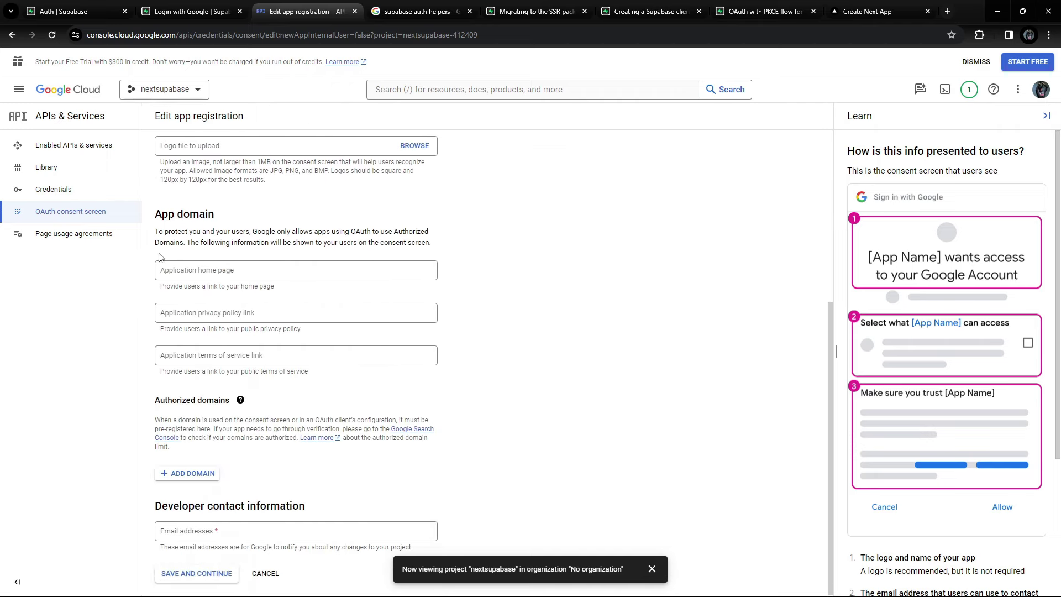
pyautogui.click(195, 532)
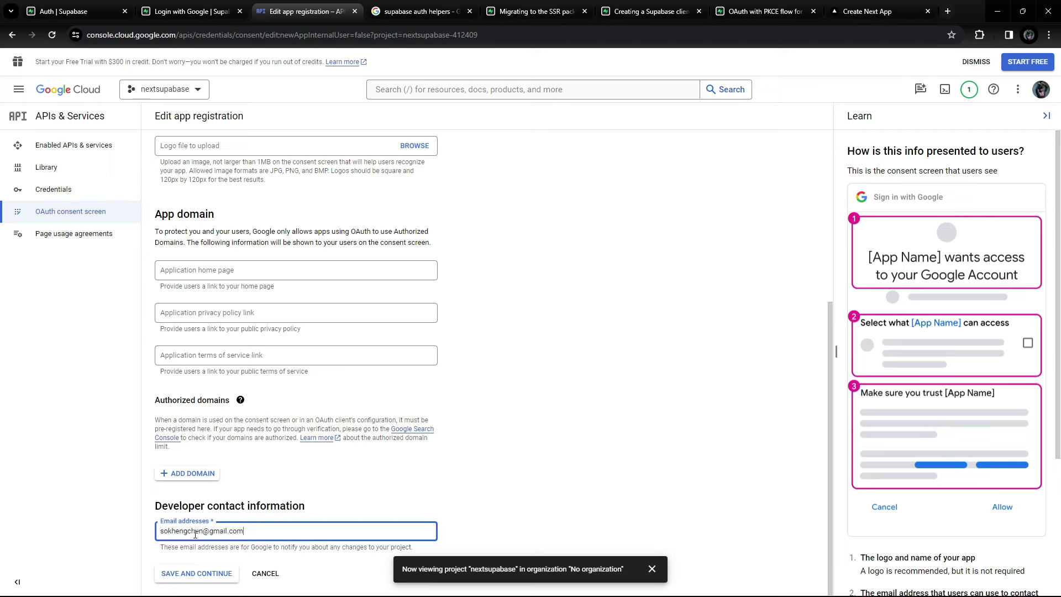
pyautogui.click(203, 572)
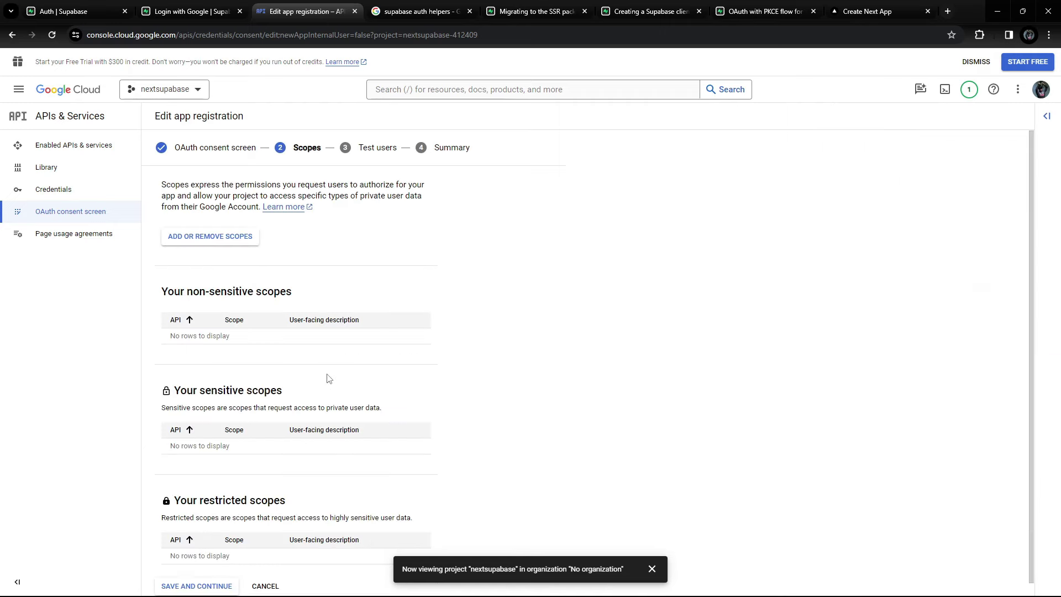
# Add the userinfo.email and userinfo.profile scopes to the app registration and save them.
pyautogui.scroll(-1, 267, 279)
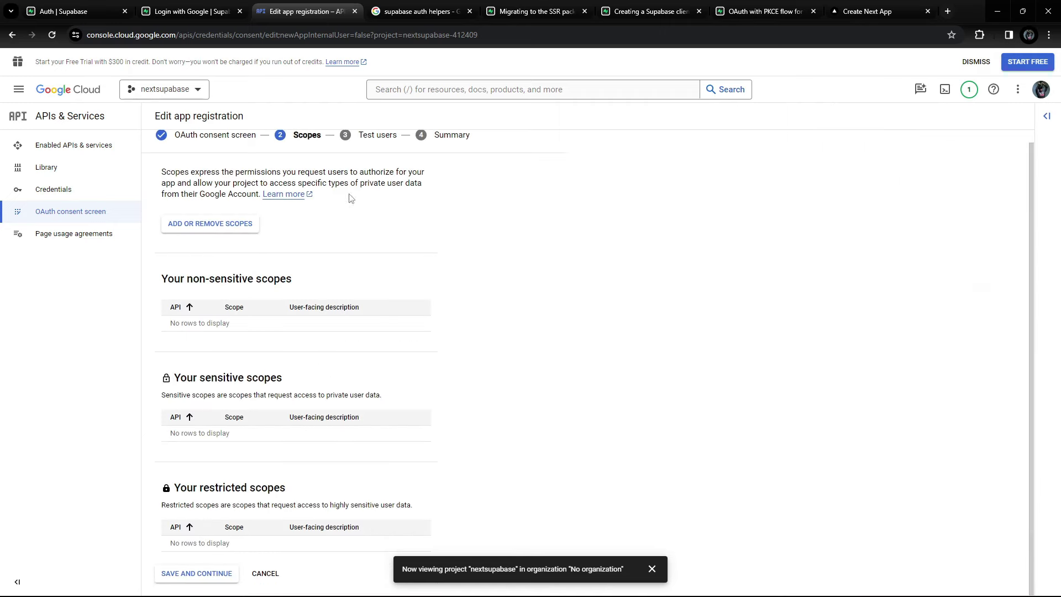
pyautogui.moveTo(385, 200); pyautogui.dragTo(227, 161)
pyautogui.click(465, 231)
pyautogui.click(247, 223)
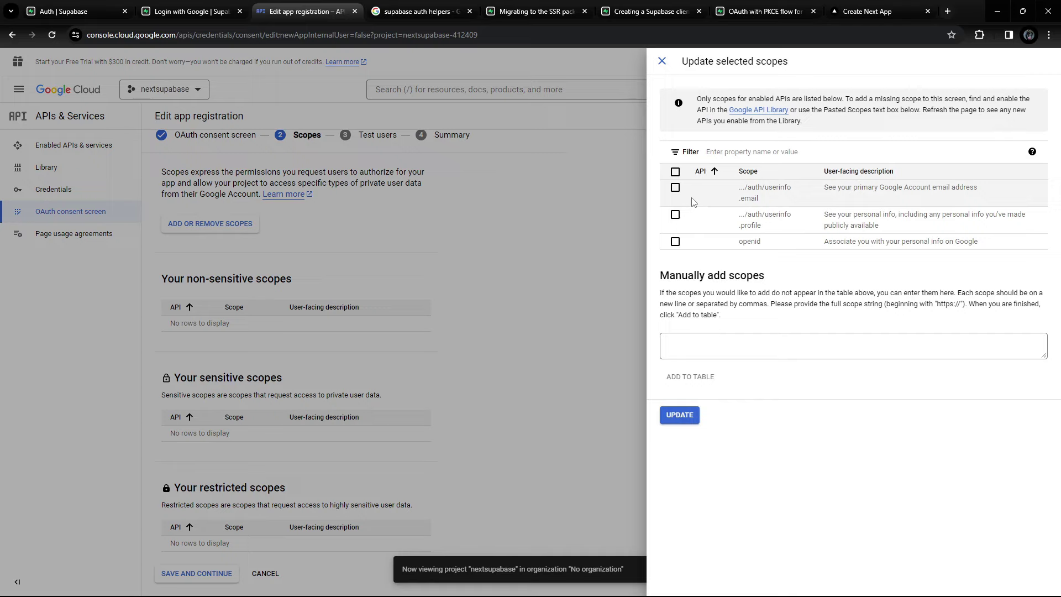
pyautogui.click(675, 188)
pyautogui.click(676, 215)
pyautogui.click(680, 415)
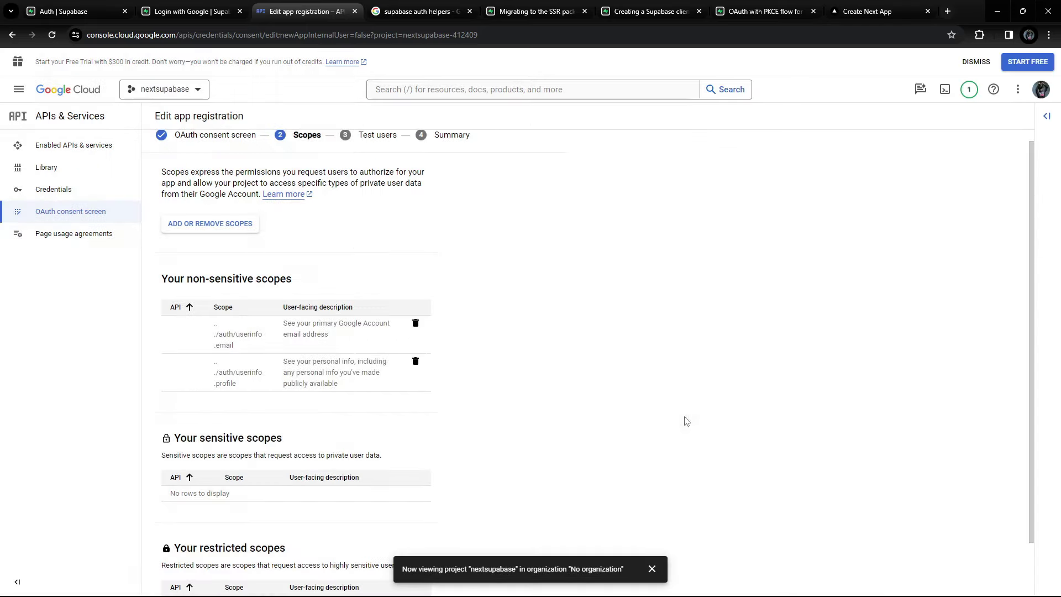
pyautogui.scroll(-1, 312, 481)
pyautogui.click(205, 573)
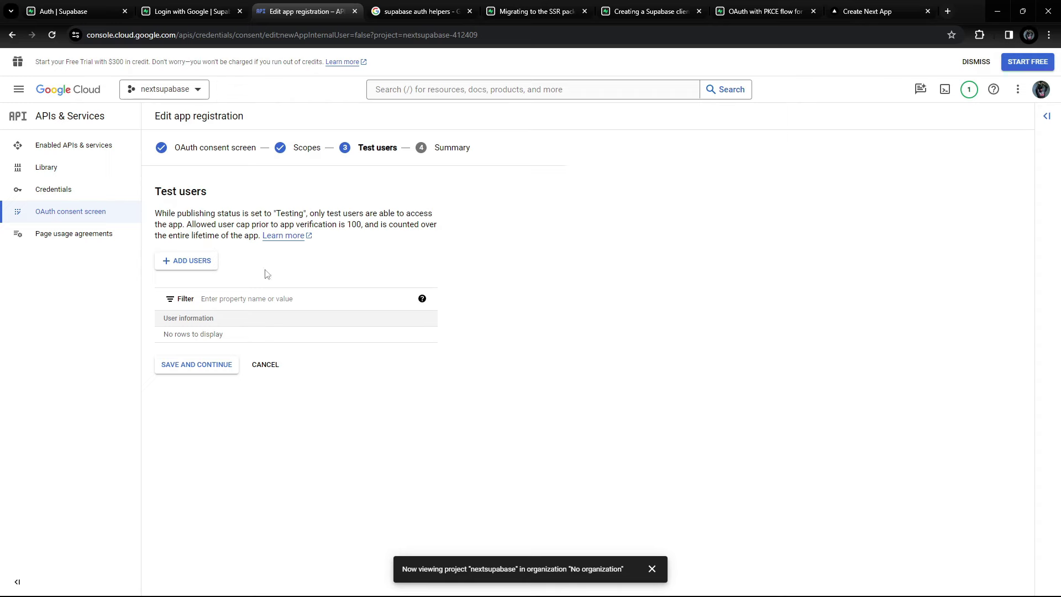
# Continue without adding test users, review the registration summary, and return to the consent screen dashboard.
pyautogui.click(190, 371)
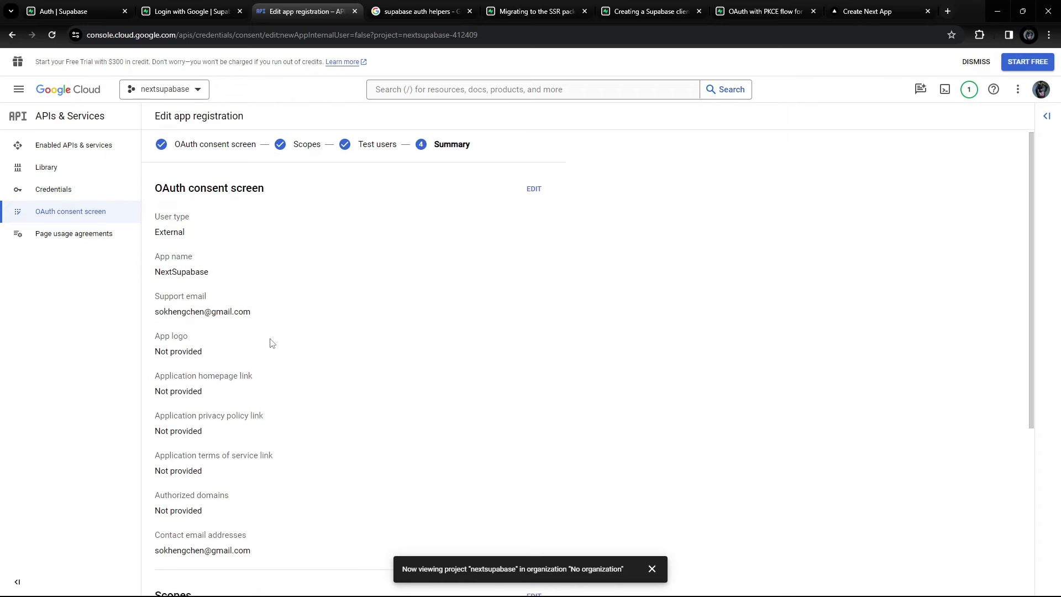
pyautogui.scroll(-5, 249, 261)
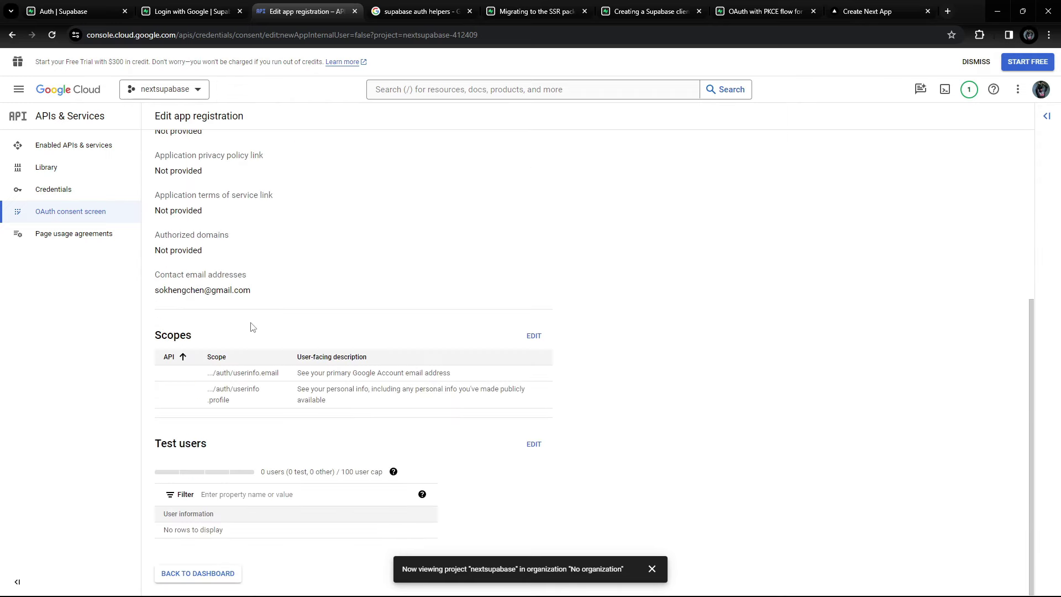
pyautogui.click(191, 575)
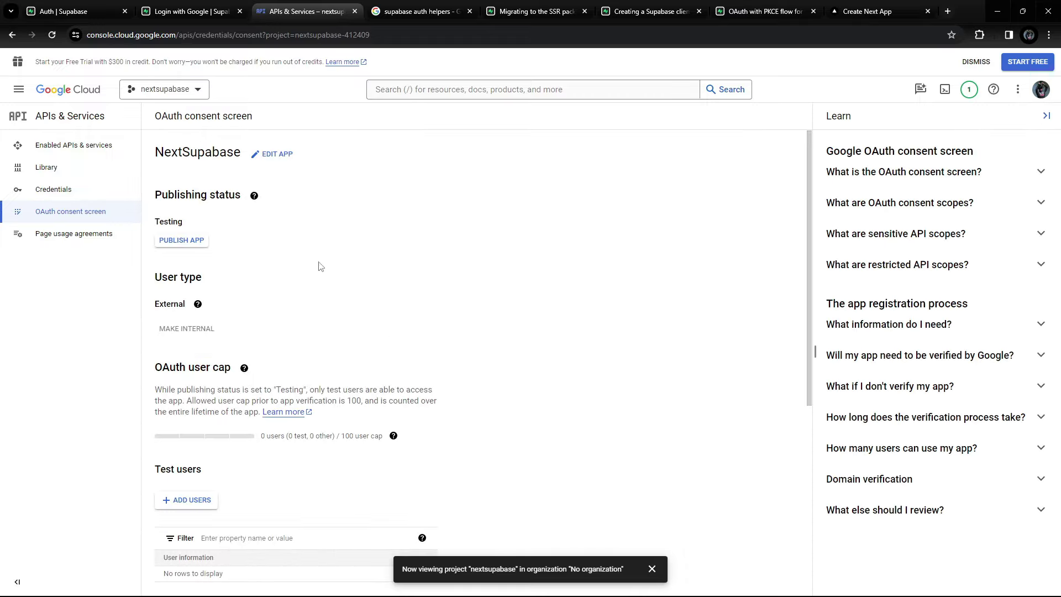
# Publish the NextSupabase app to production, look over its consent screen page, and dismiss the project notification.
pyautogui.click(168, 238)
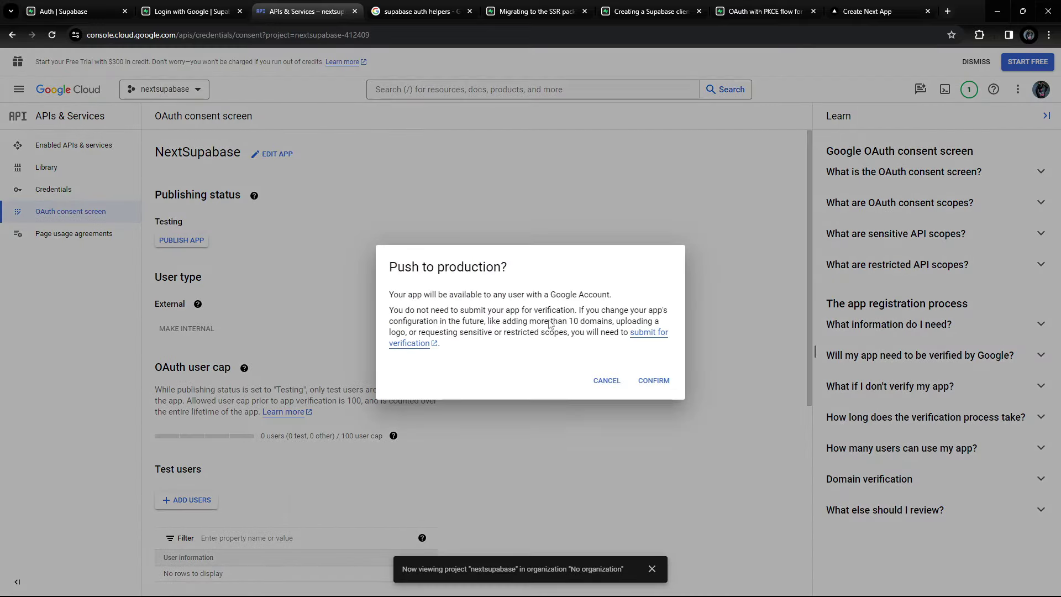
pyautogui.click(657, 381)
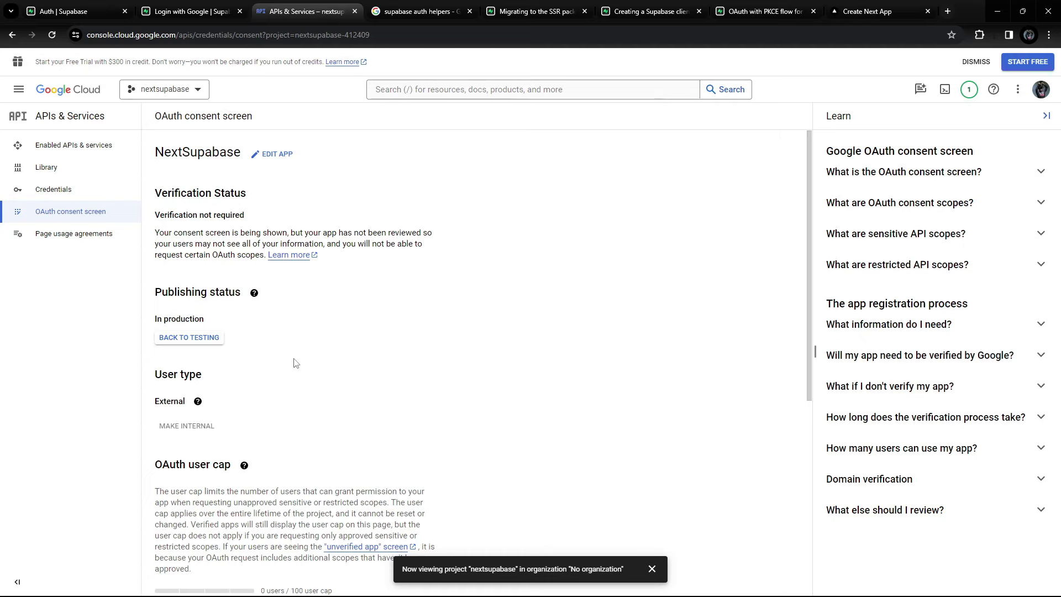
pyautogui.scroll(-5, 267, 437)
pyautogui.scroll(4, 267, 438)
pyautogui.scroll(2, 268, 437)
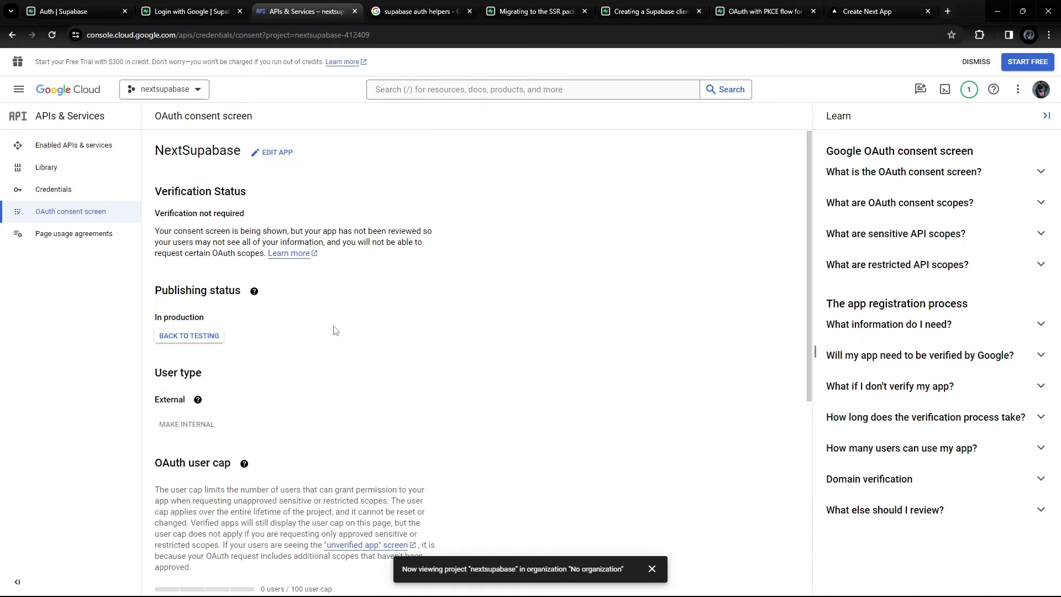
pyautogui.scroll(-7, 326, 334)
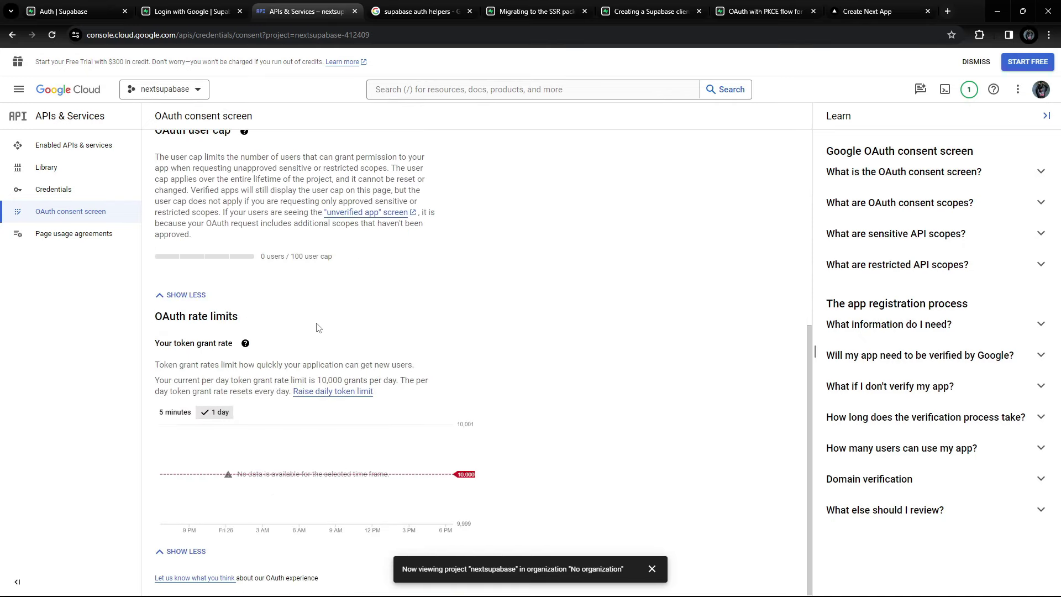
pyautogui.click(652, 569)
pyautogui.scroll(6, 355, 363)
# Start a new OAuth client ID from the project's credentials and set its application type to Web application.
pyautogui.click(64, 189)
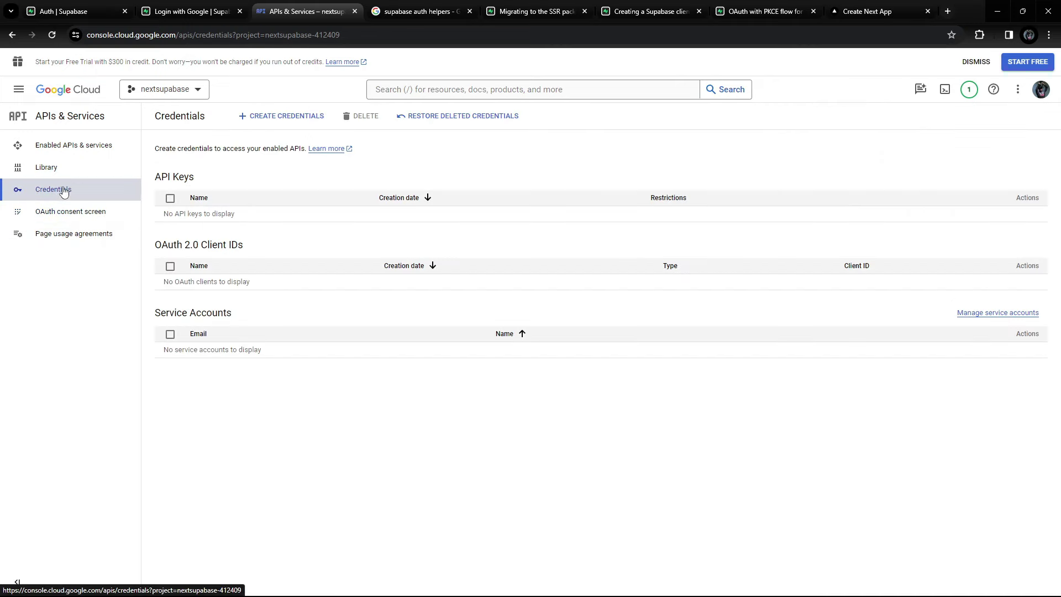
pyautogui.click(285, 117)
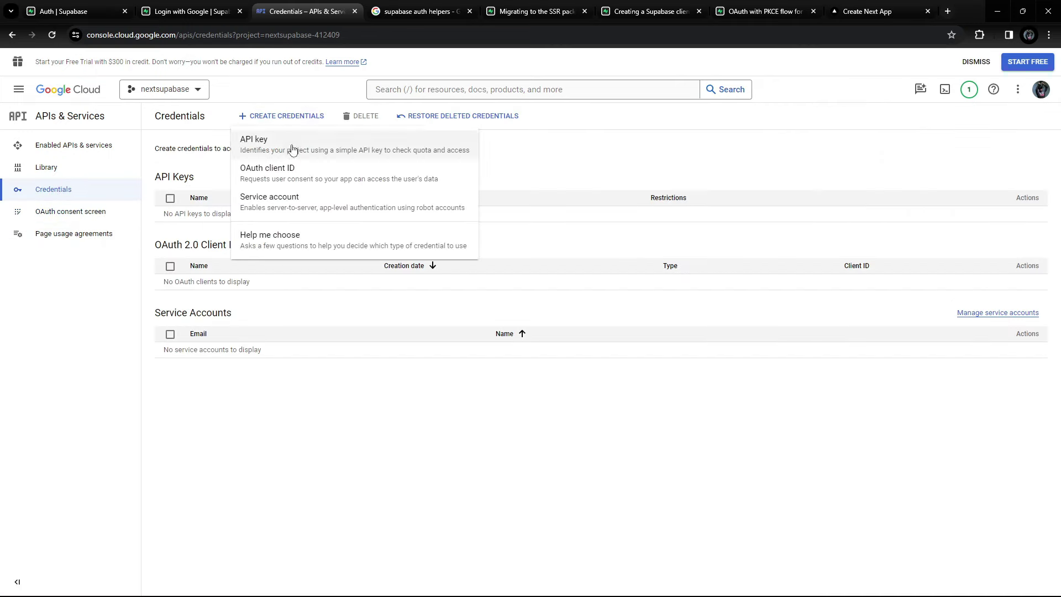
pyautogui.click(267, 169)
pyautogui.click(379, 204)
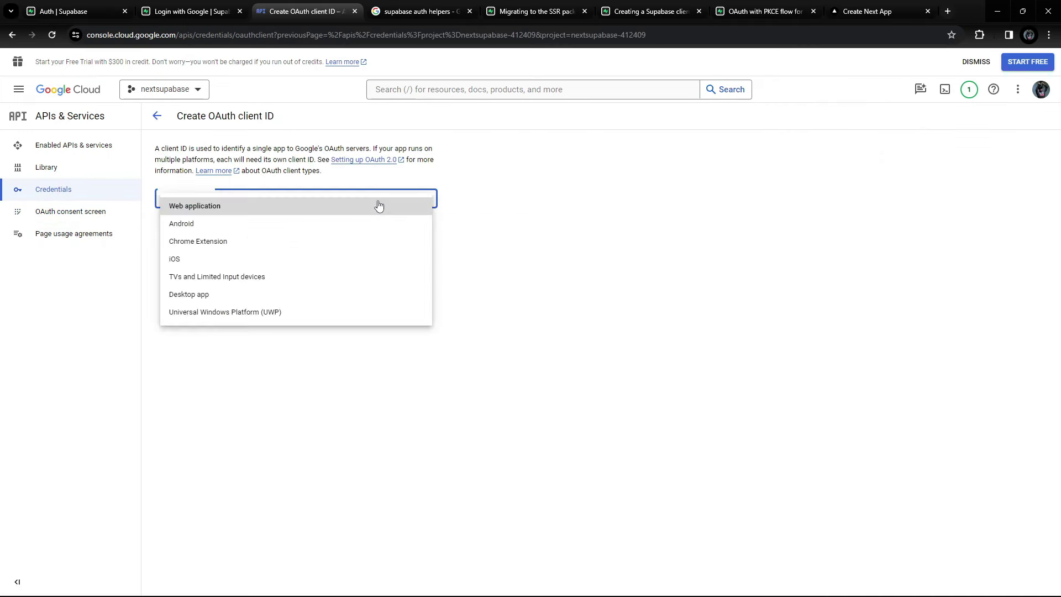
pyautogui.click(220, 207)
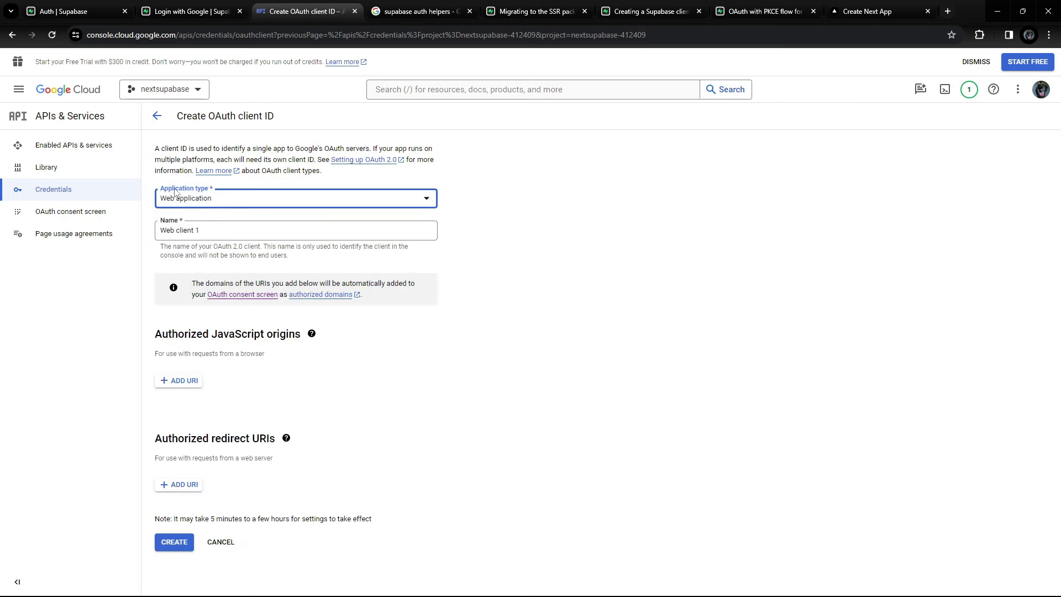
pyautogui.click(216, 229)
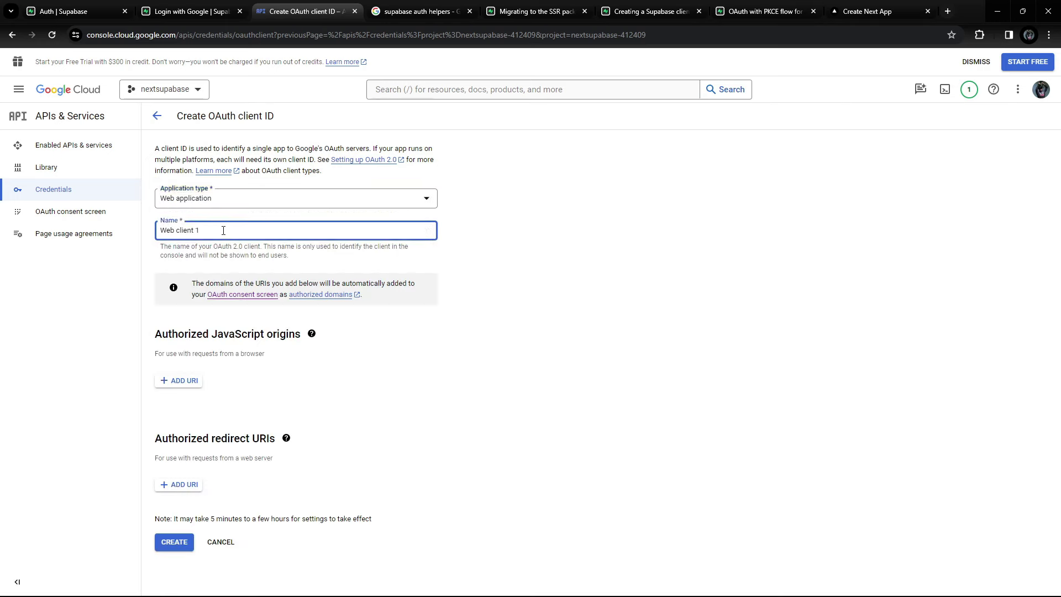
pyautogui.tripleClick(207, 230)
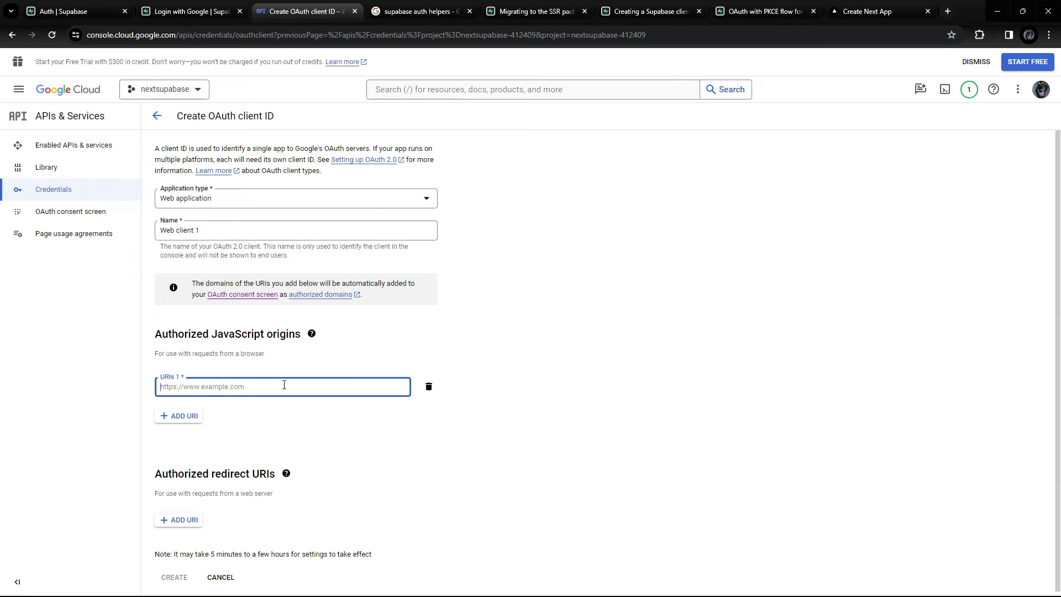
pyautogui.click(865, 11)
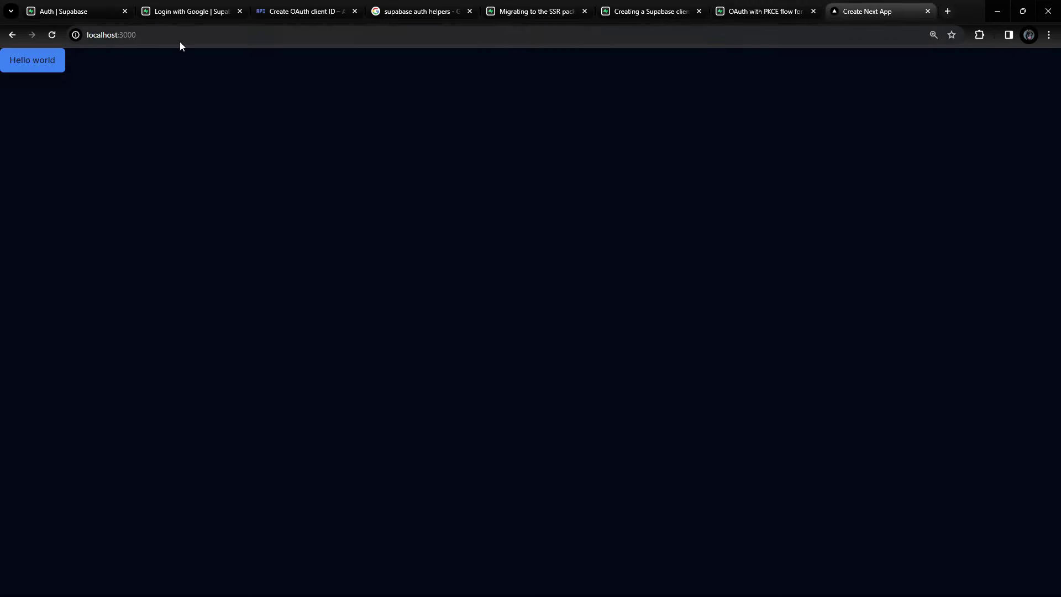
pyautogui.click(181, 36)
pyautogui.hotkey('ctrl', 'c')
pyautogui.click(306, 11)
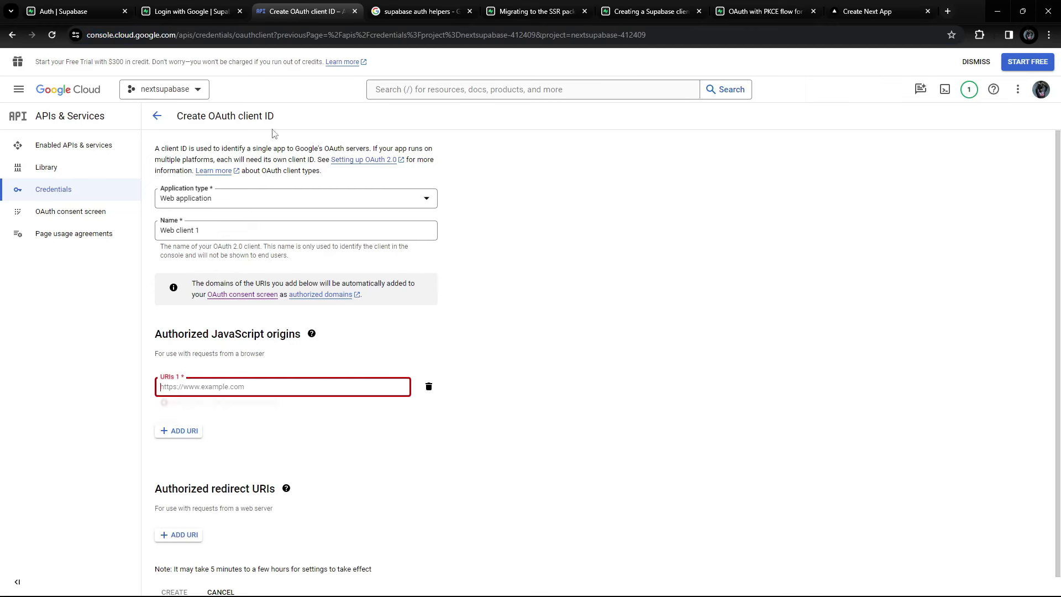
pyautogui.hotkey('ctrl', 'v')
# Add a blank authorized redirect URI entry to the OAuth client.
pyautogui.click(183, 525)
pyautogui.scroll(-1, 182, 497)
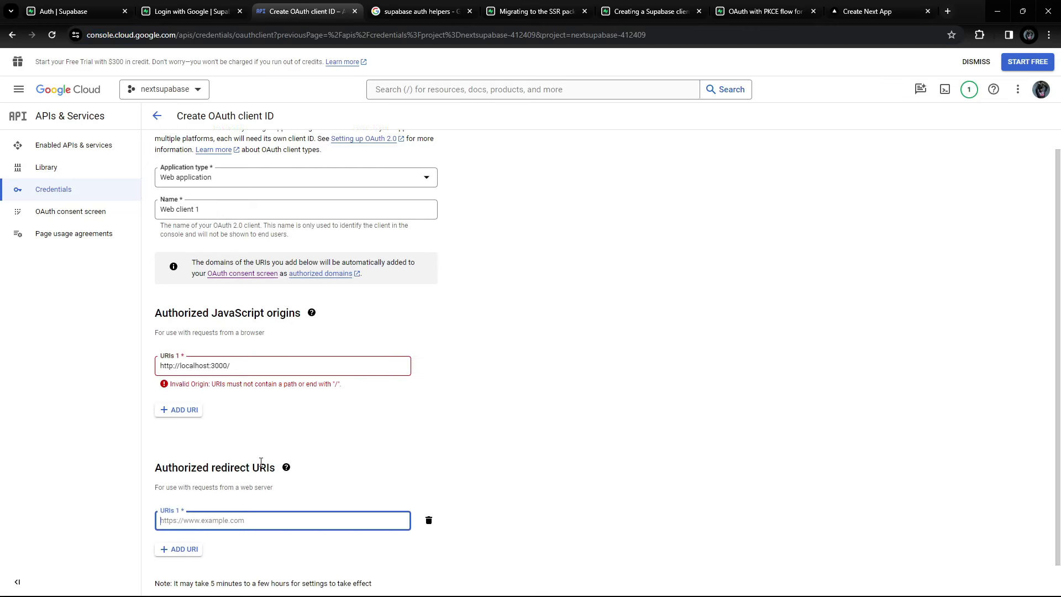
pyautogui.doubleClick(236, 434)
pyautogui.tripleClick(236, 435)
pyautogui.click(248, 487)
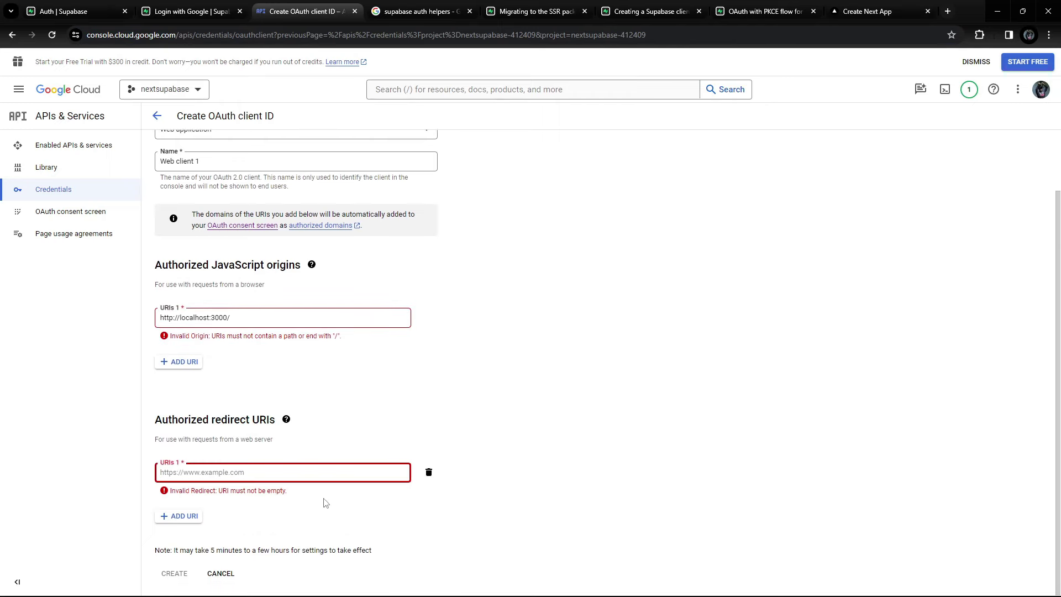
# Switch to Supabase, expand Google among the authentication providers, and enable Sign in with Google.
pyautogui.click(64, 11)
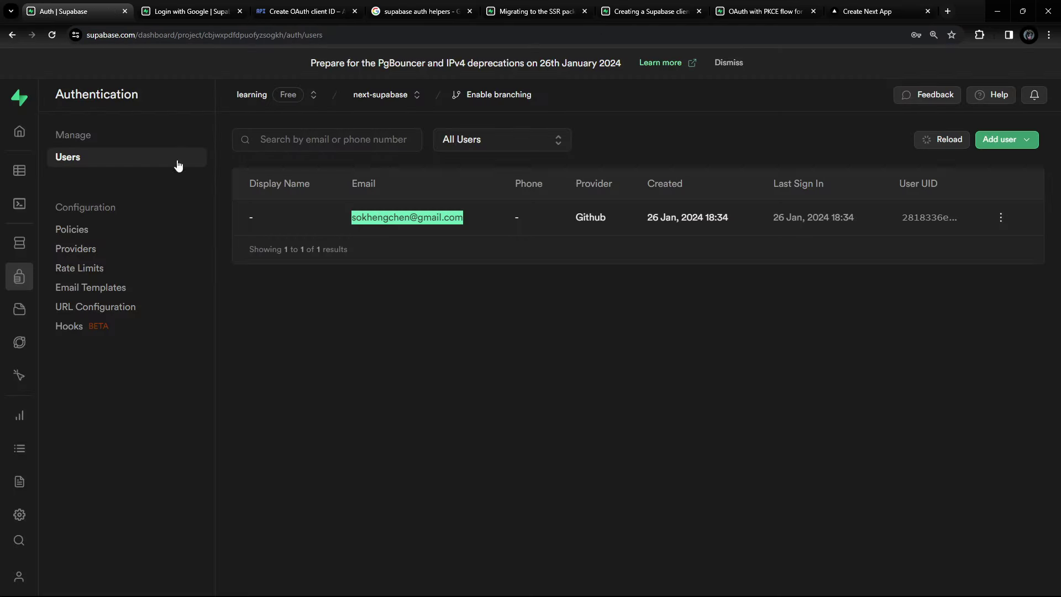
pyautogui.click(75, 250)
pyautogui.scroll(-3, 444, 289)
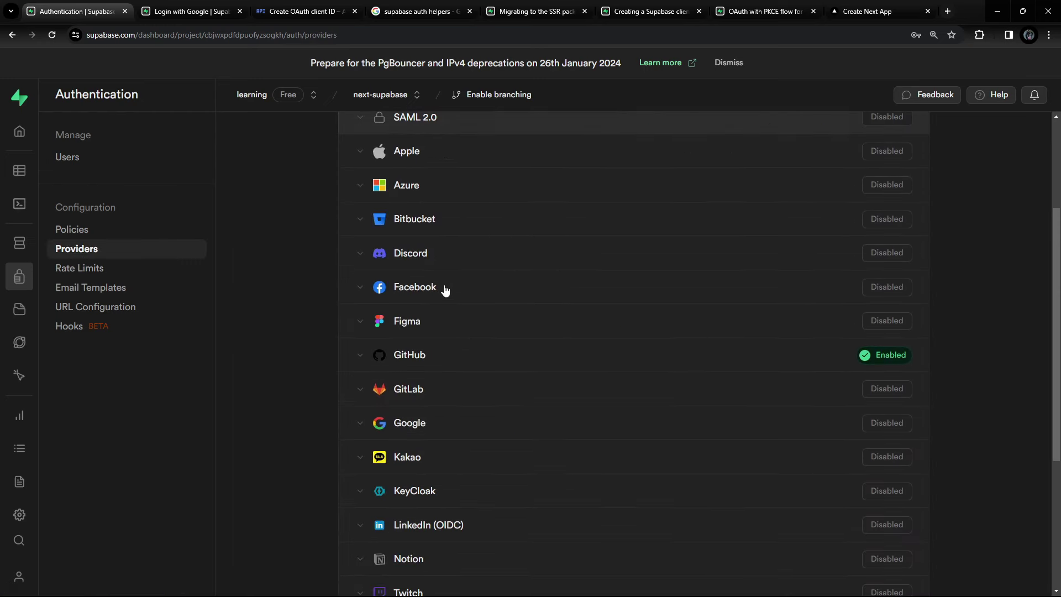
pyautogui.click(376, 427)
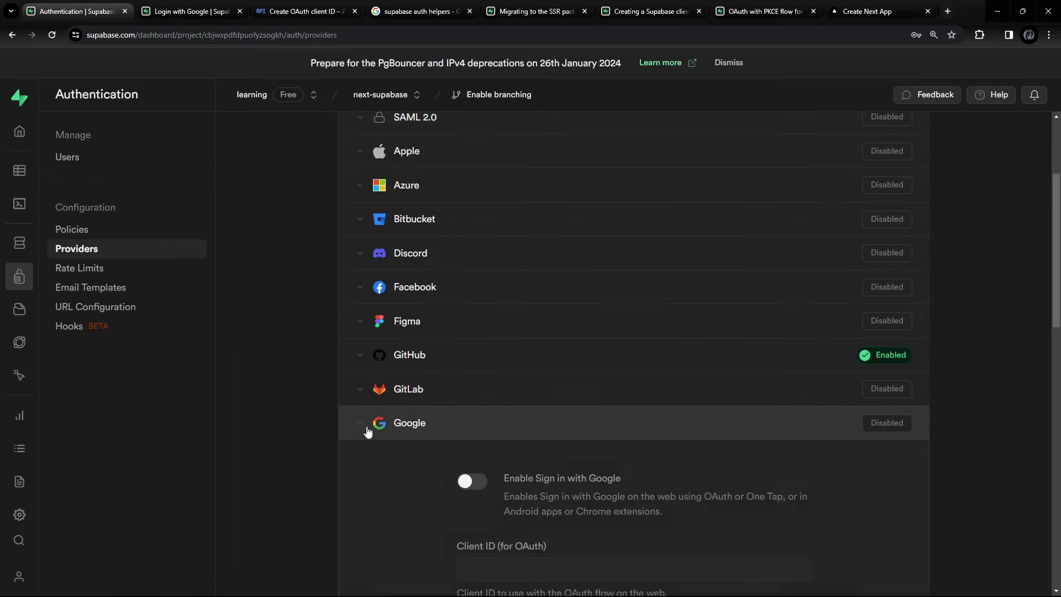
pyautogui.scroll(-5, 555, 258)
pyautogui.click(472, 206)
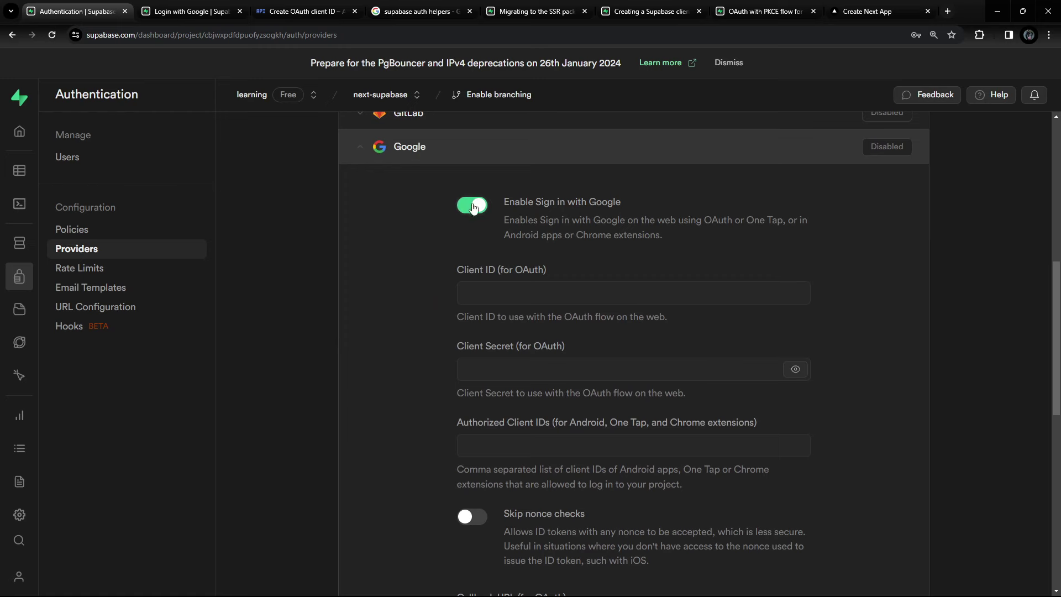
# Copy the Google provider's callback URL from Supabase and paste it as the OAuth client's authorized redirect URI.
pyautogui.scroll(-5, 449, 298)
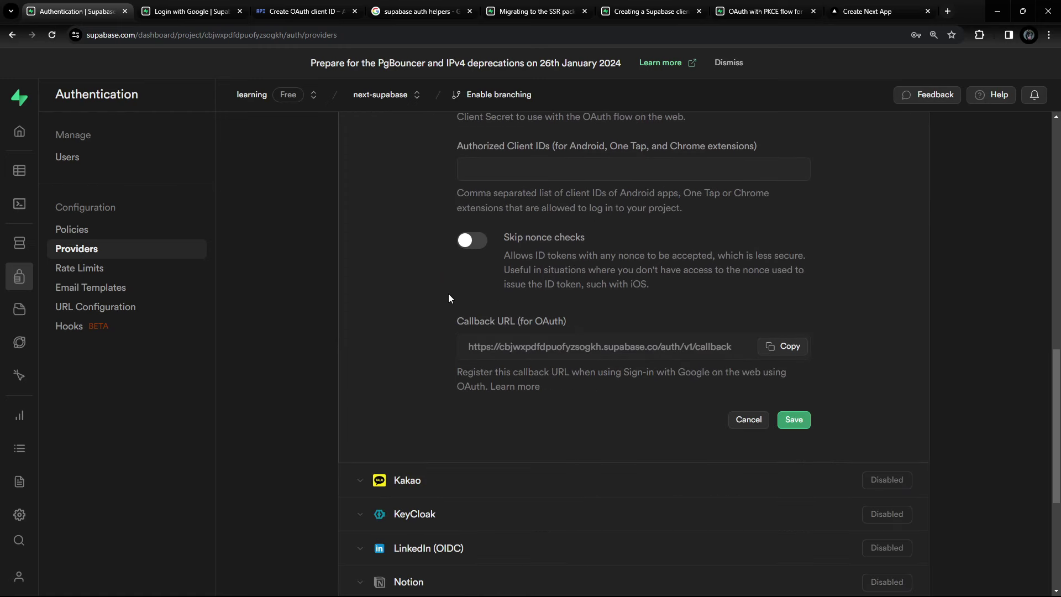
pyautogui.click(788, 347)
pyautogui.click(305, 12)
pyautogui.hotkey('ctrl', 'v')
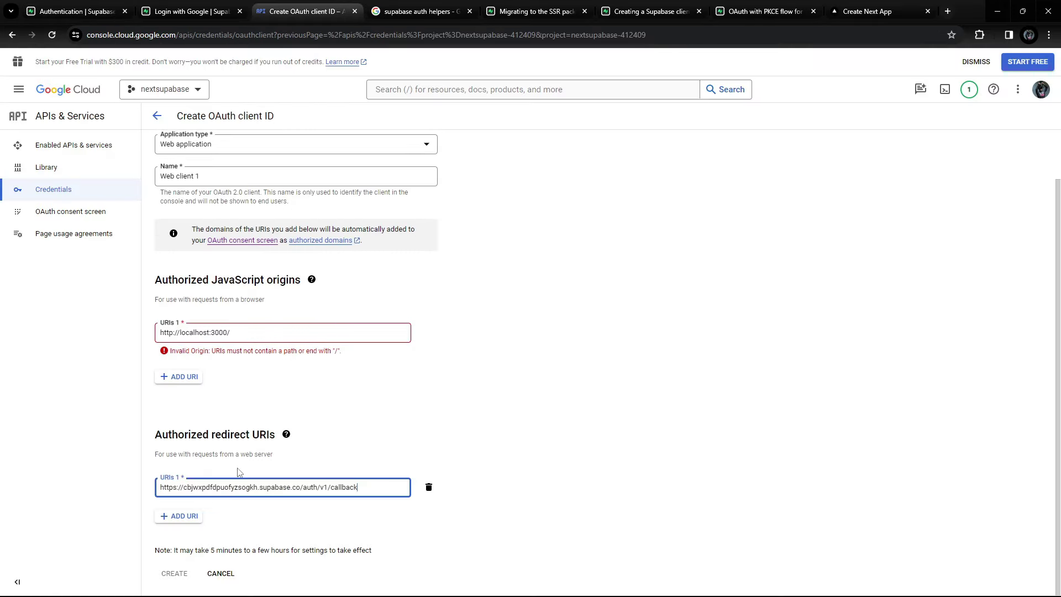
pyautogui.scroll(1, 239, 472)
pyautogui.click(232, 387)
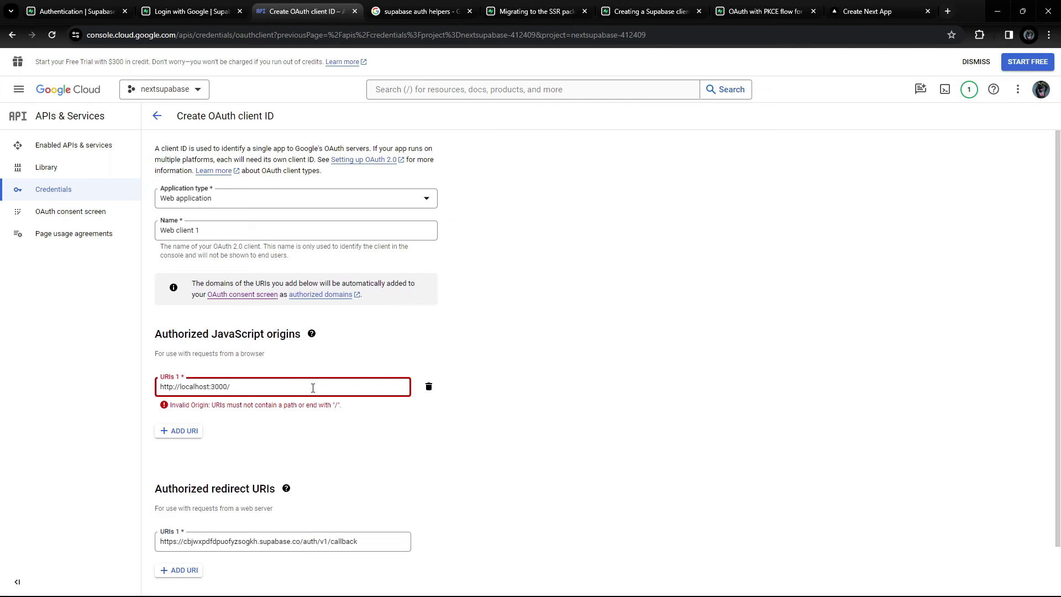
pyautogui.press('BackSpace')
pyautogui.scroll(-1, 233, 425)
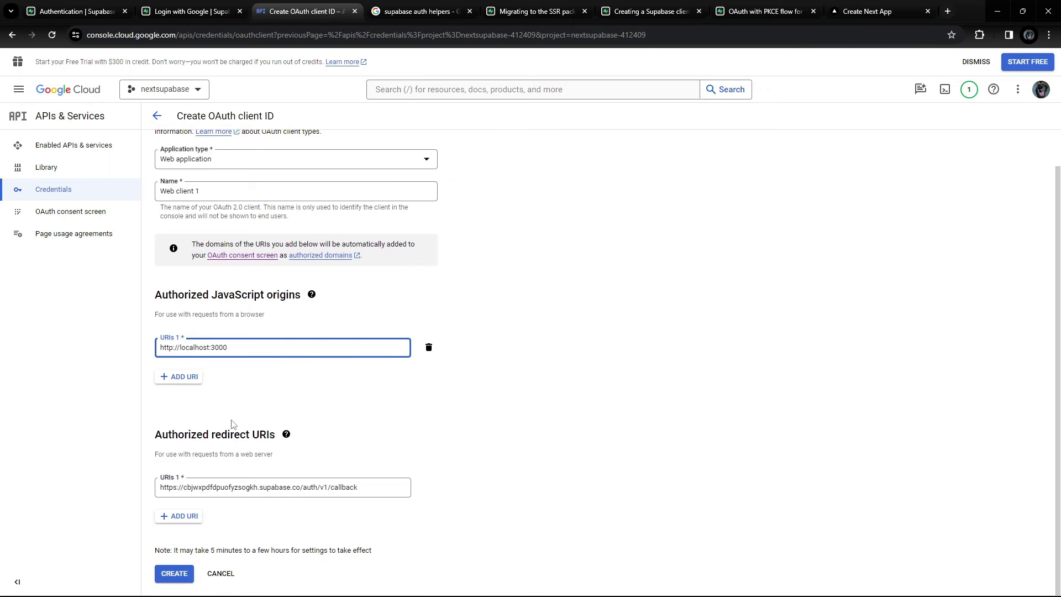
pyautogui.click(176, 574)
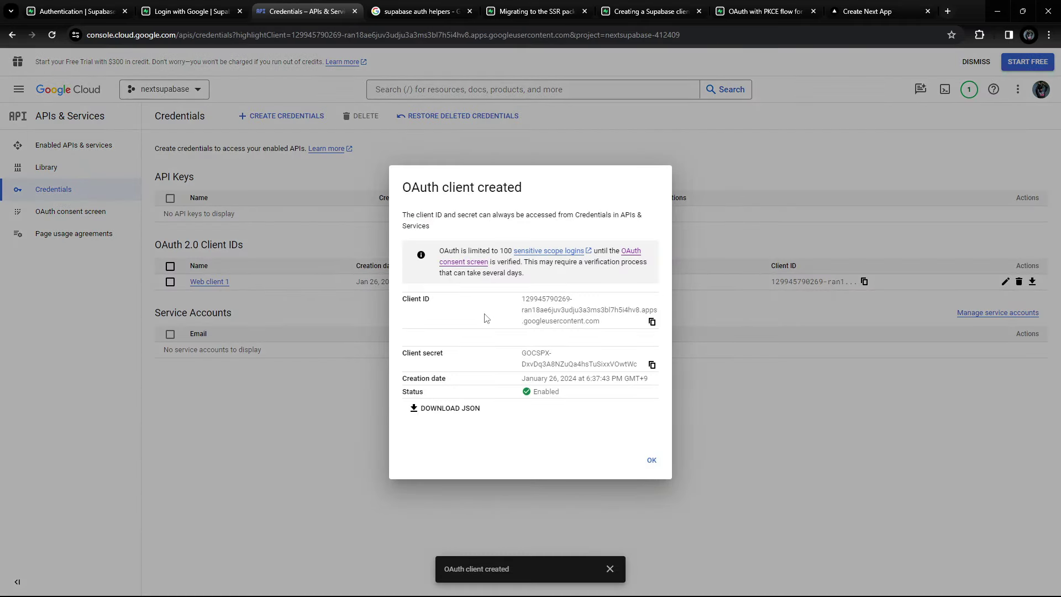
# Copy the new OAuth client's ID and paste it into the Supabase Google provider's Client ID field.
pyautogui.click(652, 322)
pyautogui.hotkey('ctrl', '1')
pyautogui.scroll(5, 514, 334)
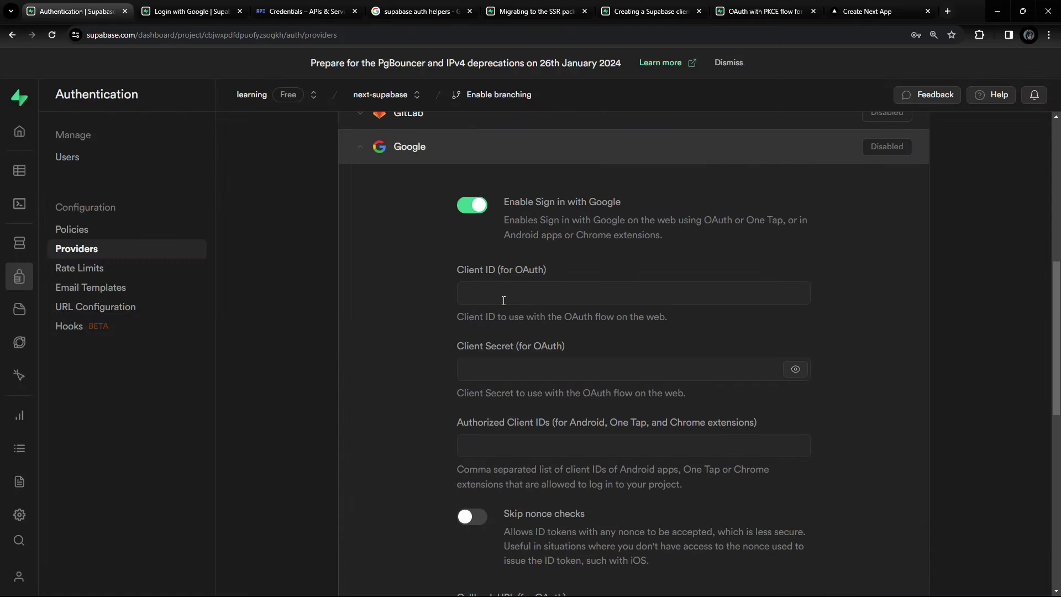
pyautogui.click(517, 285)
pyautogui.hotkey('ctrl', 'v')
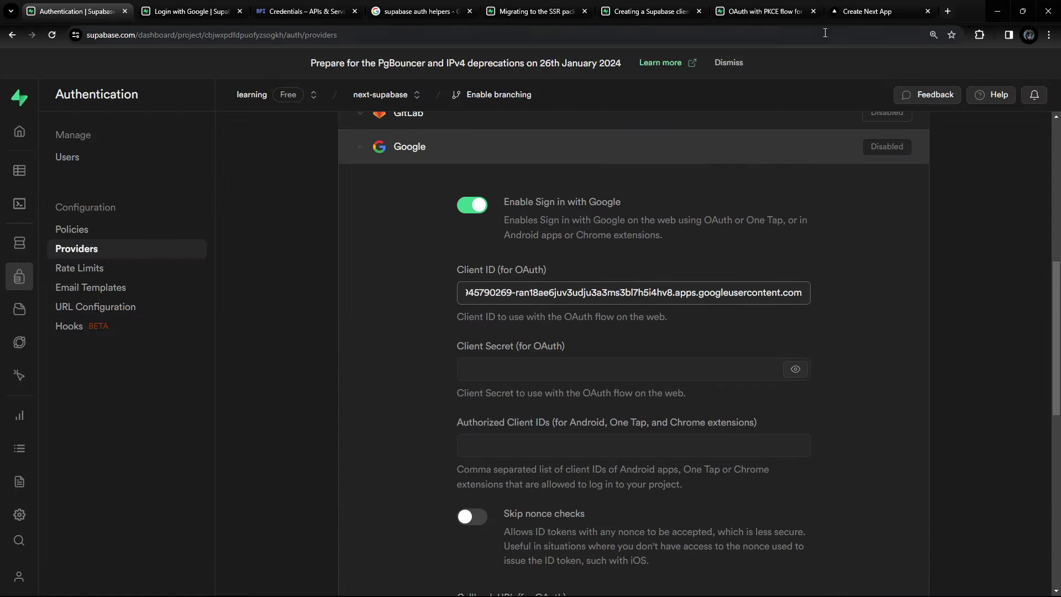
# Copy the client secret from Google Cloud and paste it into the Supabase Google provider's Client Secret field.
pyautogui.click(304, 11)
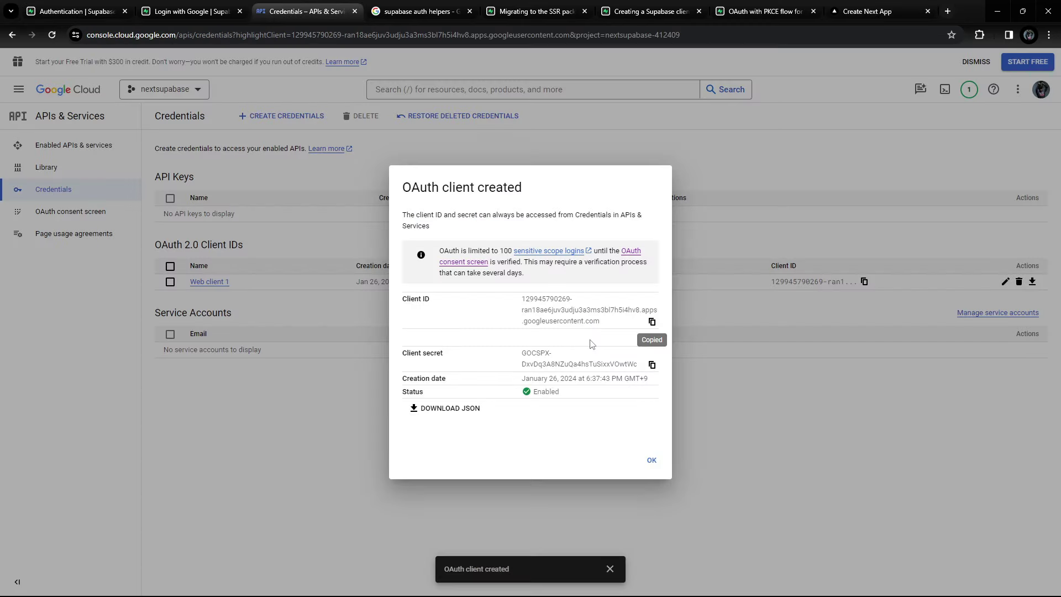
pyautogui.click(652, 365)
pyautogui.click(78, 11)
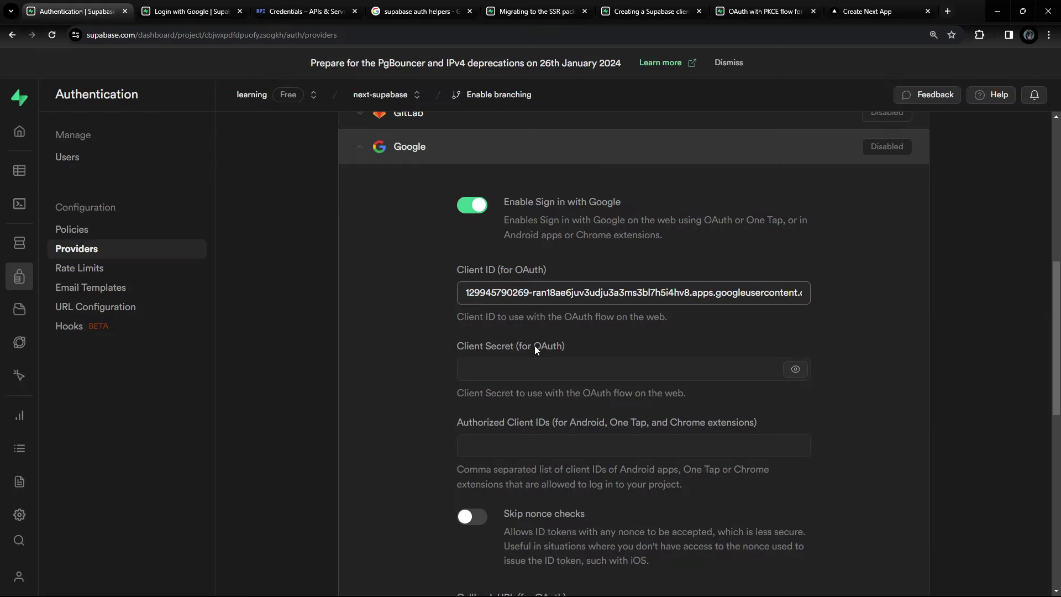
pyautogui.click(533, 367)
pyautogui.hotkey('ctrl', 'v')
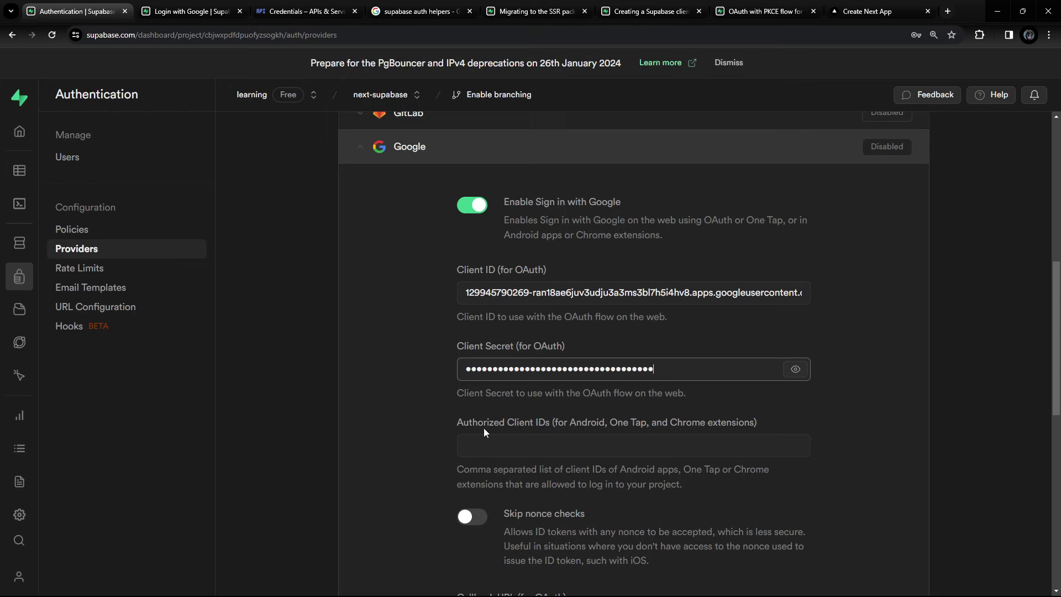
# Leave Authorized Client IDs empty and Skip nonce checks off, and save the Google provider settings.
pyautogui.click(491, 451)
pyautogui.moveTo(754, 423); pyautogui.dragTo(431, 419)
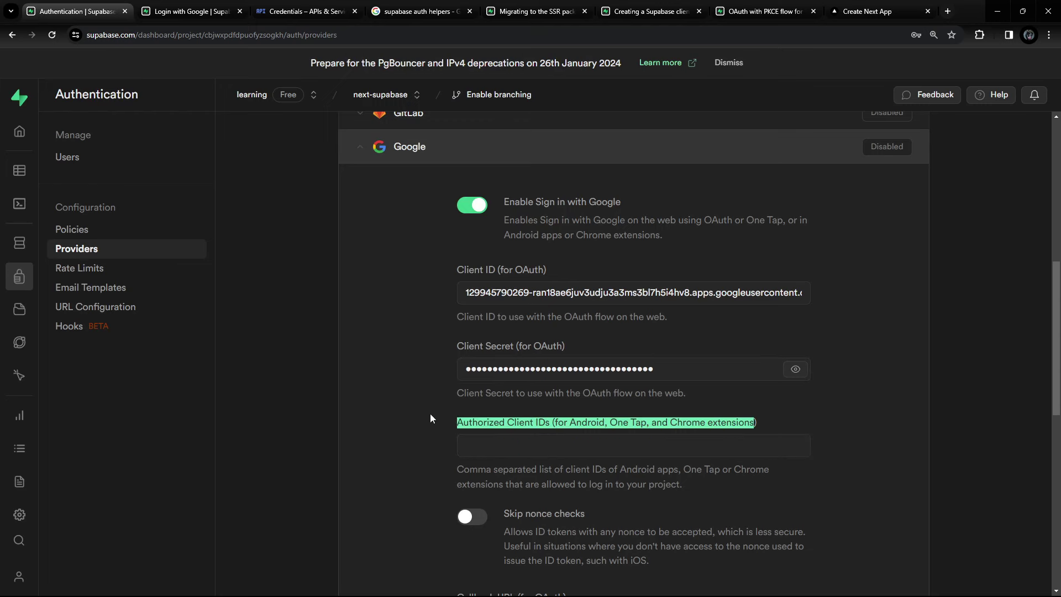
pyautogui.scroll(-2, 518, 437)
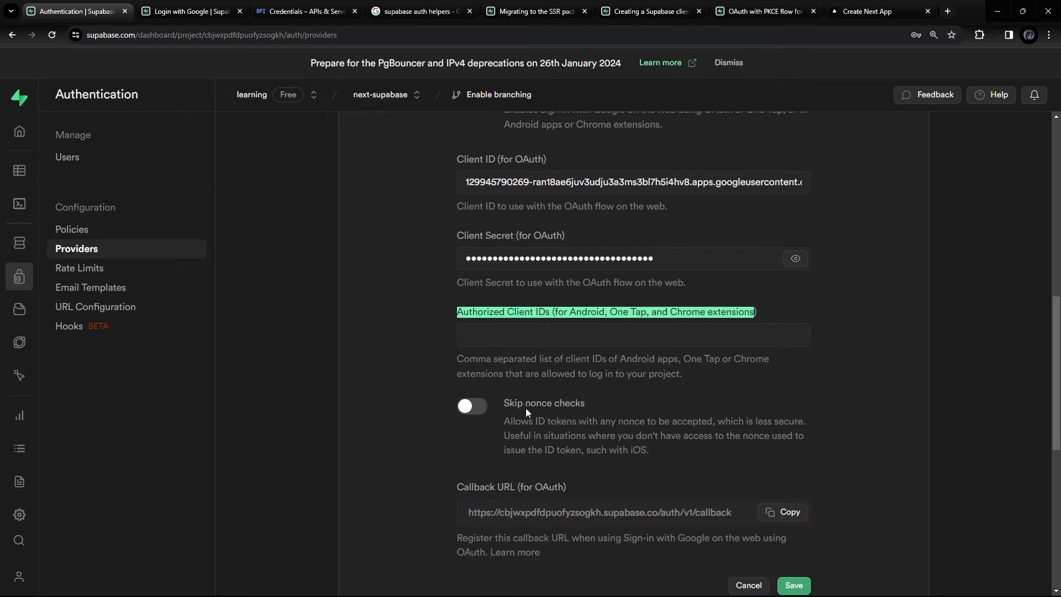
pyautogui.moveTo(504, 421); pyautogui.dragTo(650, 450)
pyautogui.click(420, 433)
pyautogui.scroll(-1, 503, 432)
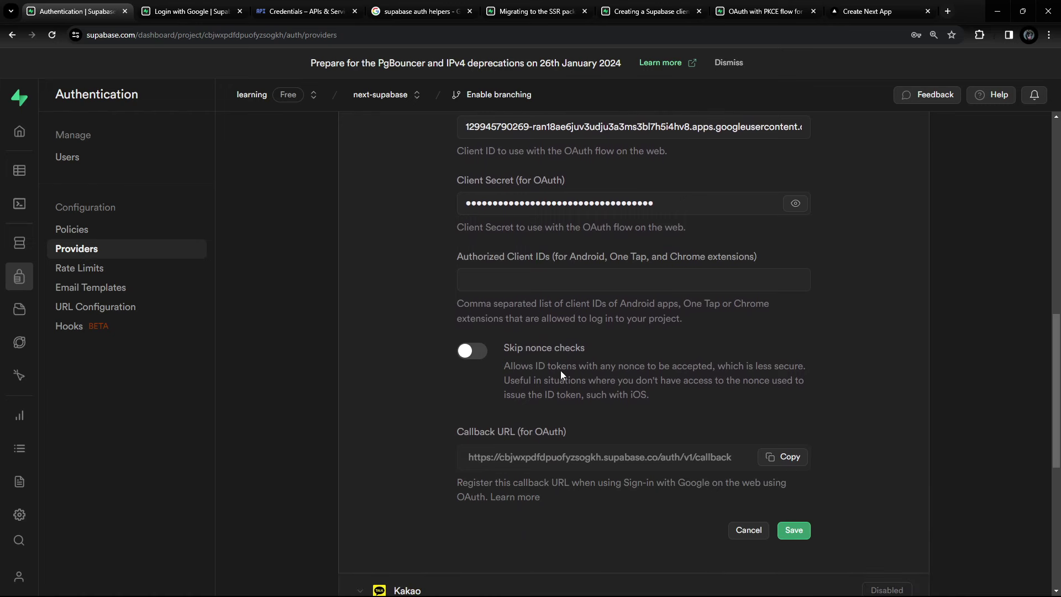
pyautogui.scroll(-1, 608, 420)
pyautogui.click(785, 475)
pyautogui.scroll(5, 558, 429)
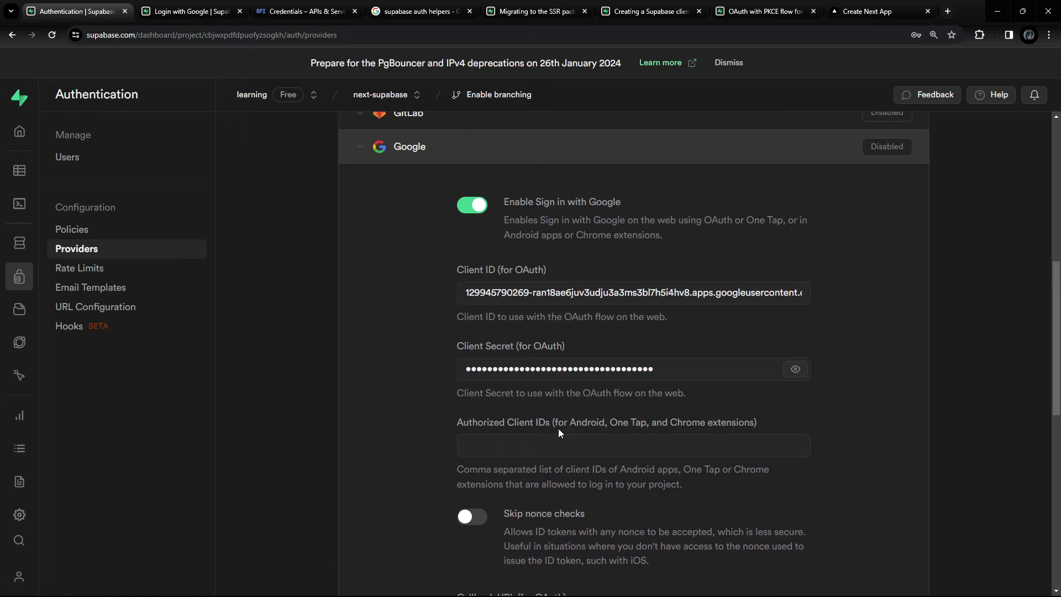
pyautogui.scroll(4, 481, 277)
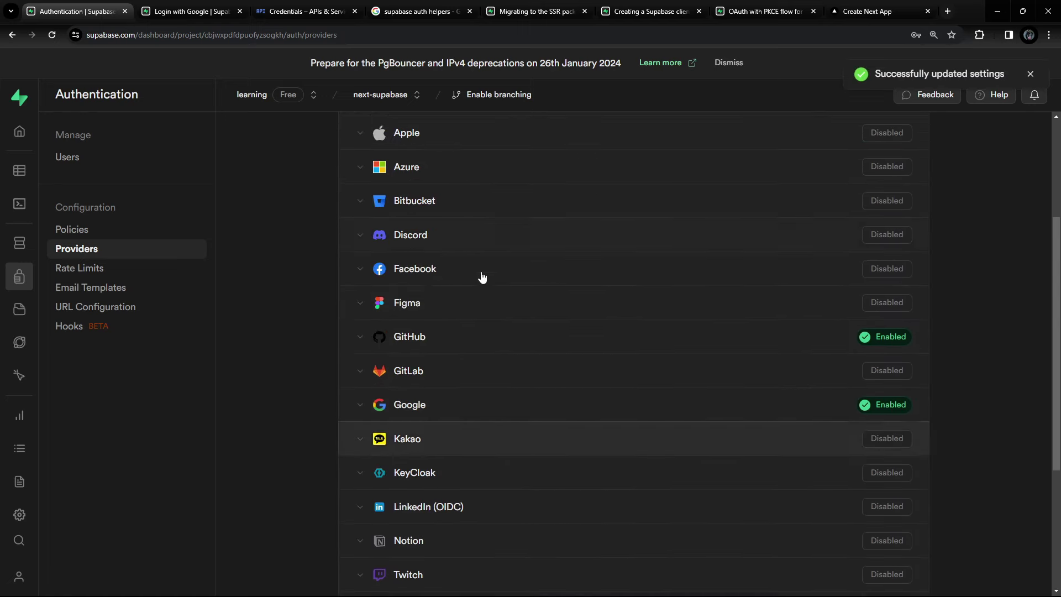
pyautogui.scroll(3, 481, 408)
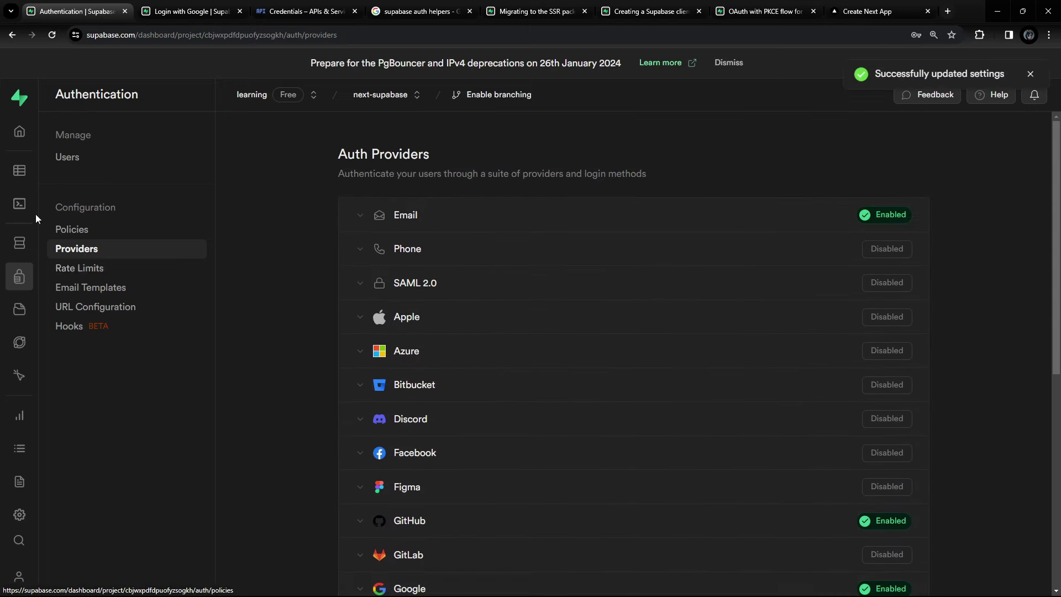
# Delete the existing GitHub-registered user from the Supabase project's authentication users.
pyautogui.click(14, 172)
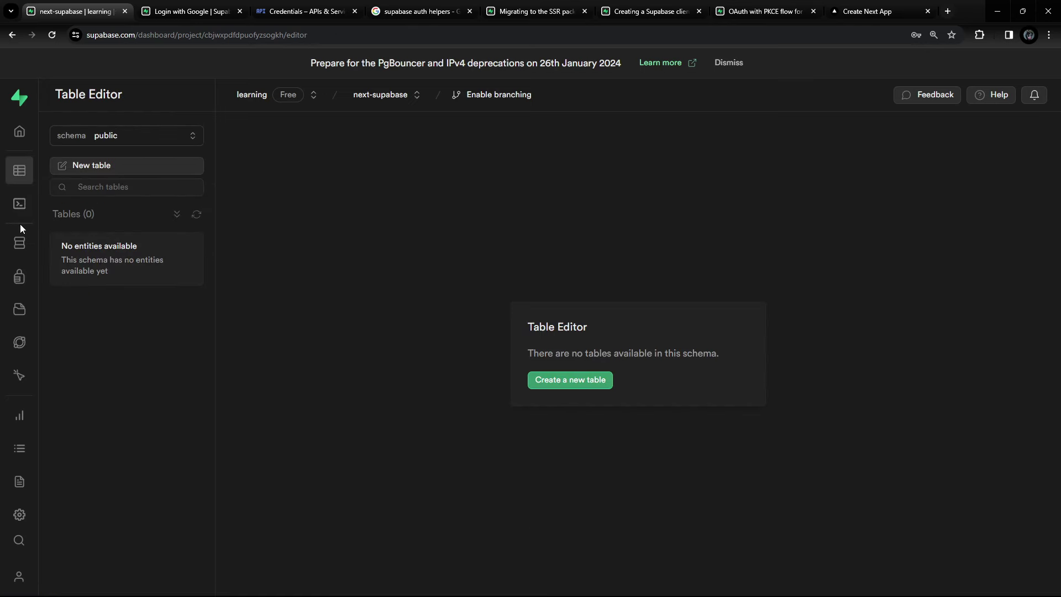
pyautogui.click(18, 244)
pyautogui.click(20, 278)
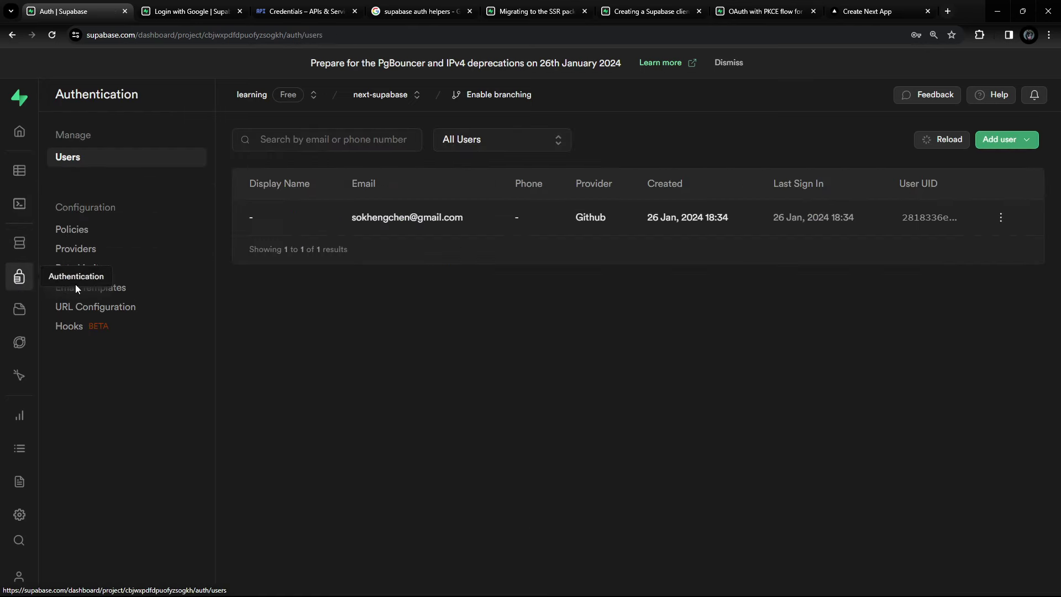
pyautogui.click(1001, 217)
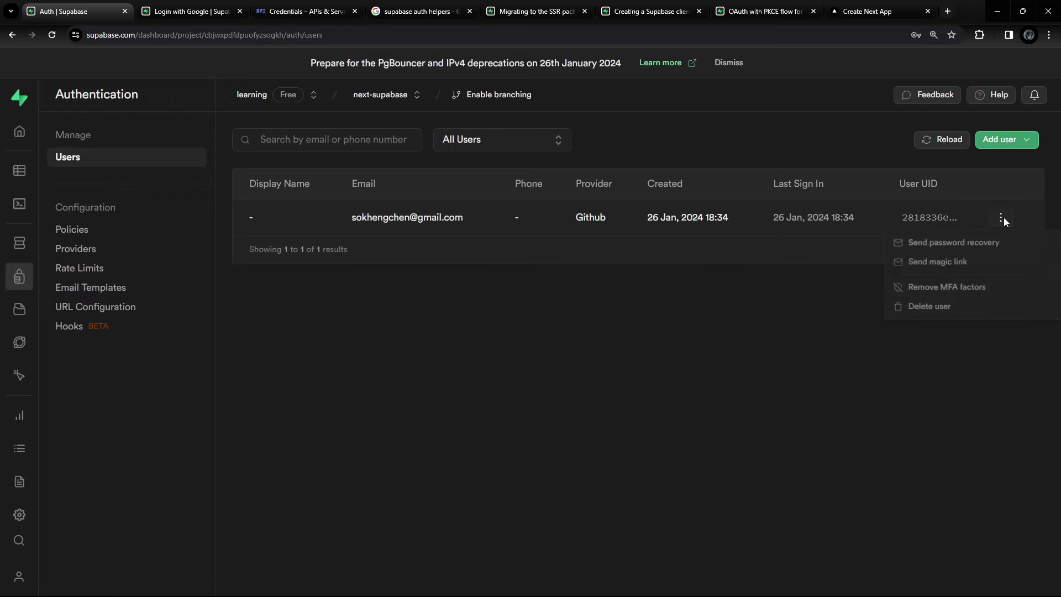
pyautogui.click(930, 307)
pyautogui.click(629, 363)
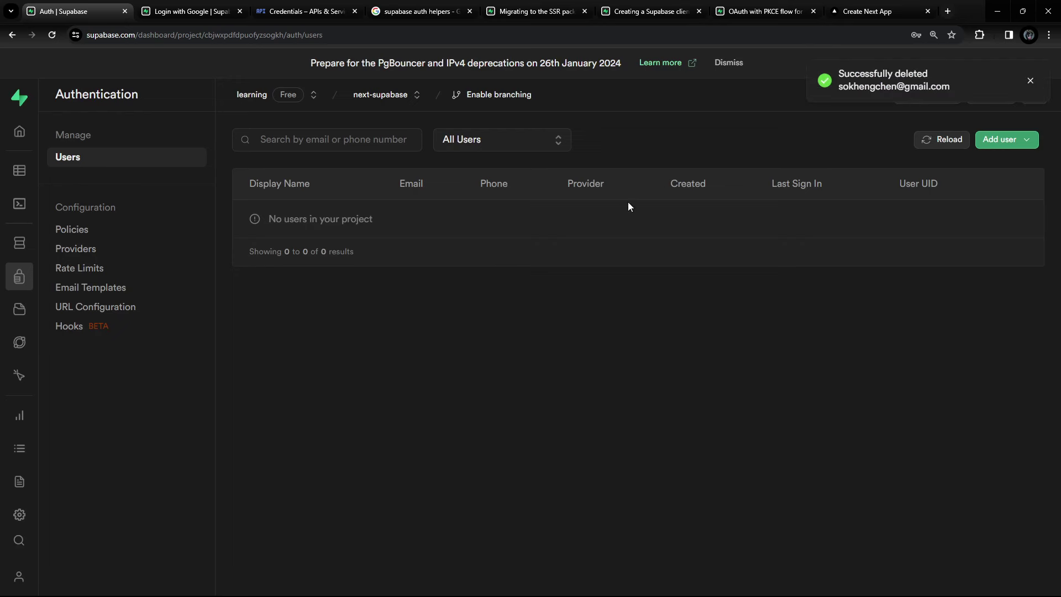
# Open localhost:3000/auth in the local app and sign in with Google using the listed account, approving the consent request.
pyautogui.click(847, 11)
pyautogui.click(295, 35)
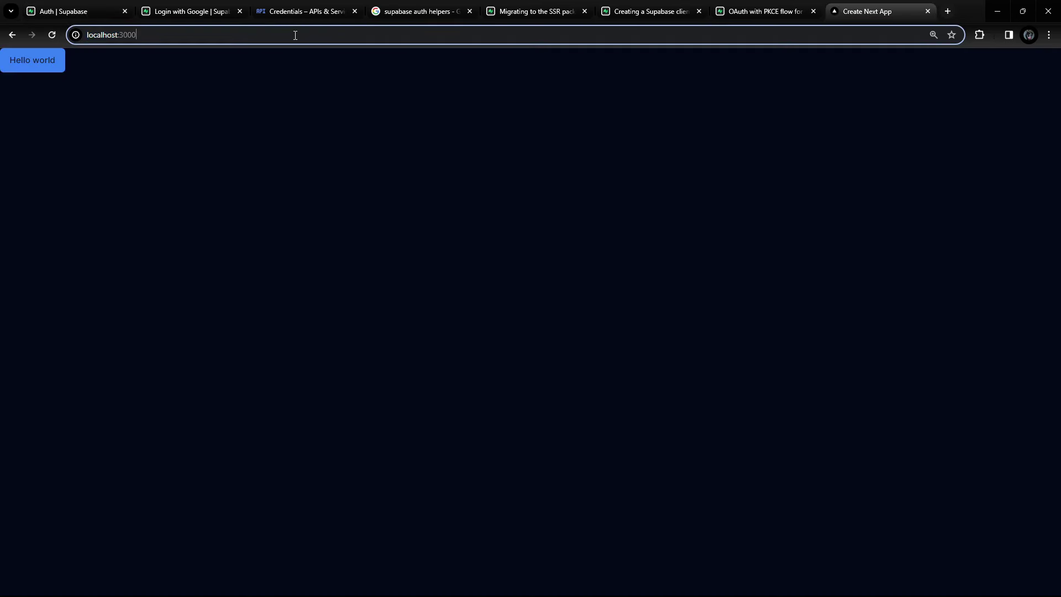
pyautogui.write('/auth')
pyautogui.press('Return')
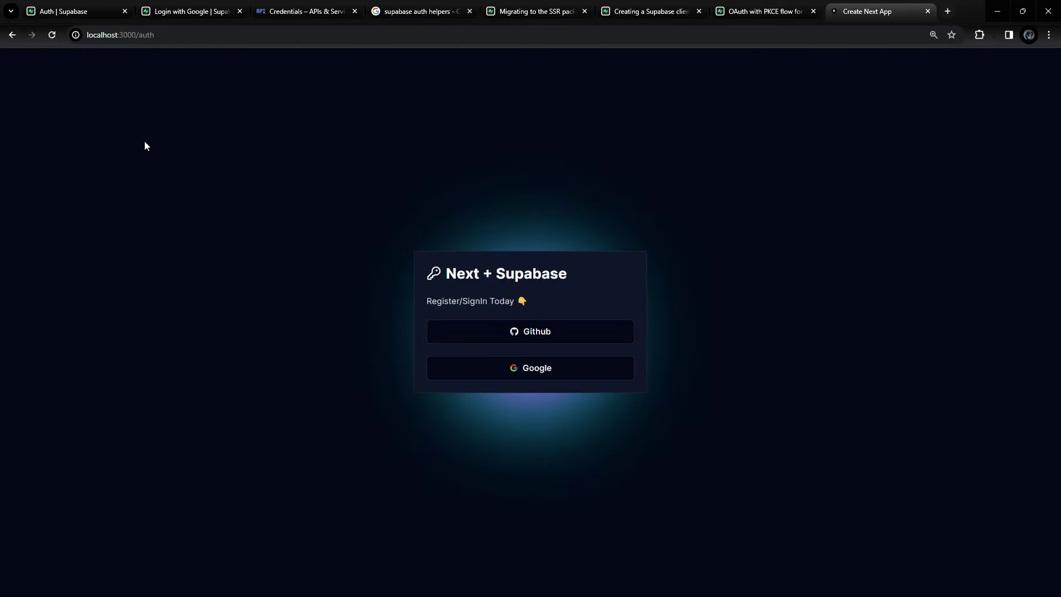
pyautogui.click(537, 369)
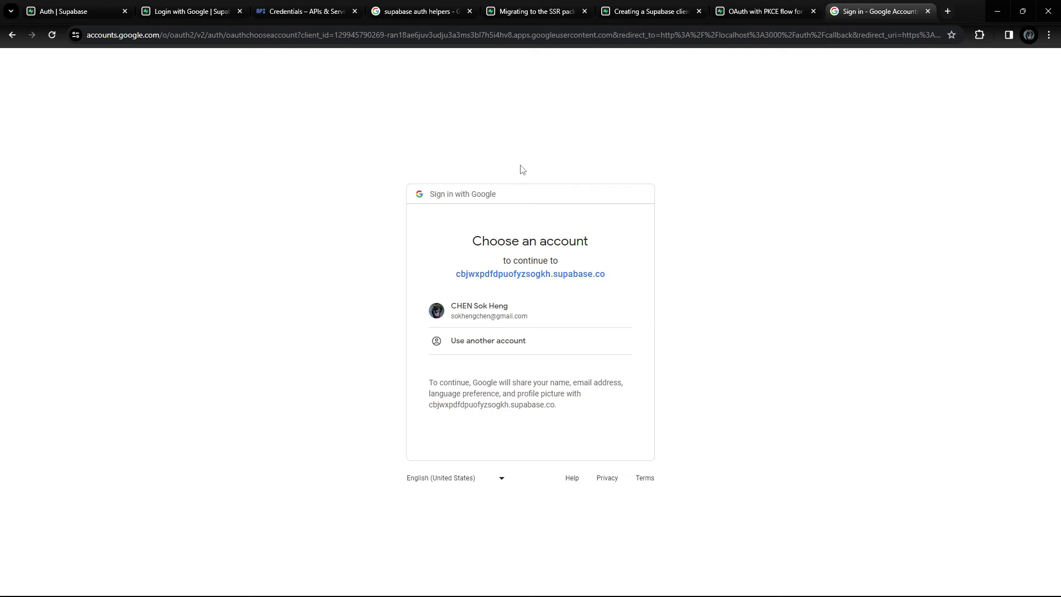
pyautogui.click(514, 315)
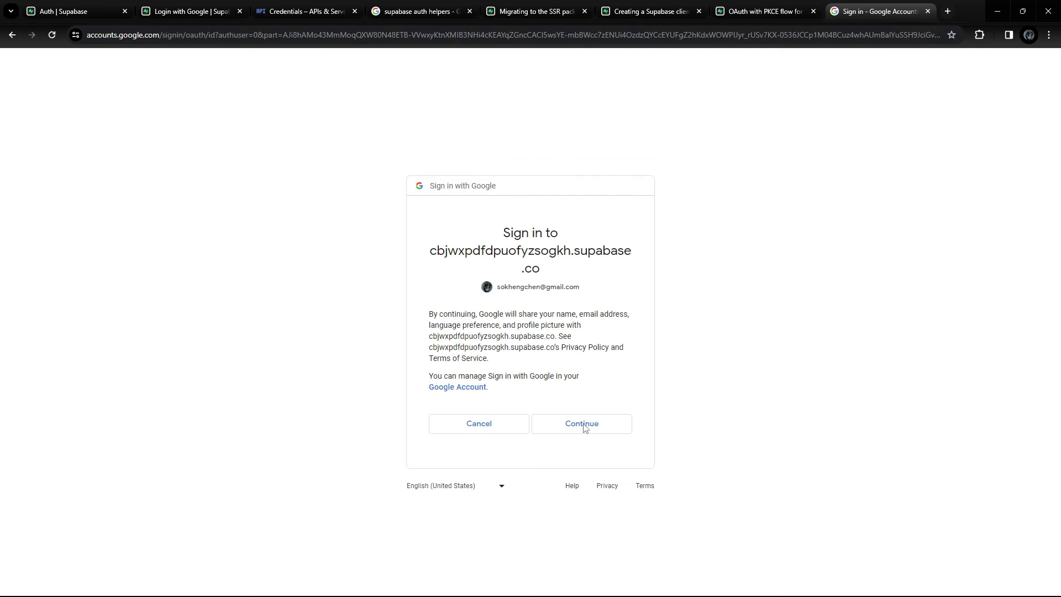
pyautogui.click(587, 430)
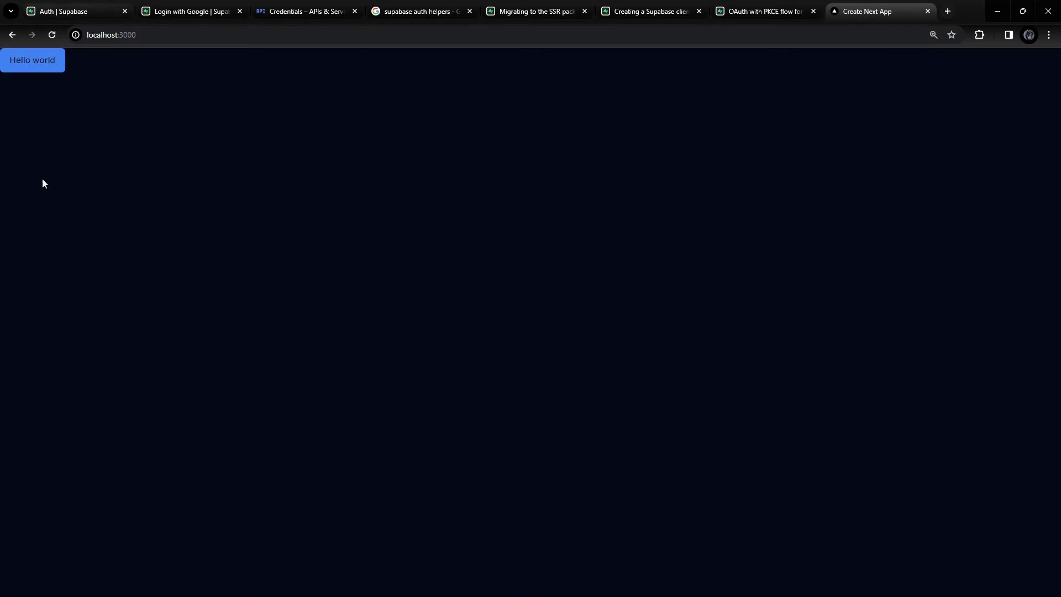
# Check the signed-in user's display name, email and provider in the Supabase project's authentication users.
pyautogui.click(74, 15)
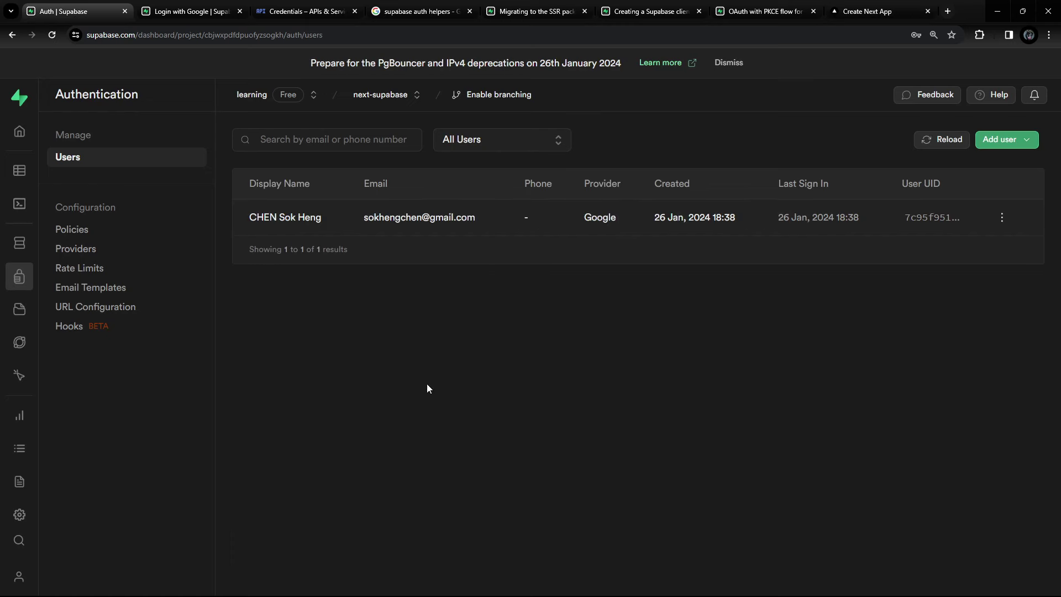
pyautogui.moveTo(363, 218); pyautogui.dragTo(474, 227)
pyautogui.click(275, 222)
pyautogui.moveTo(263, 187); pyautogui.dragTo(298, 182)
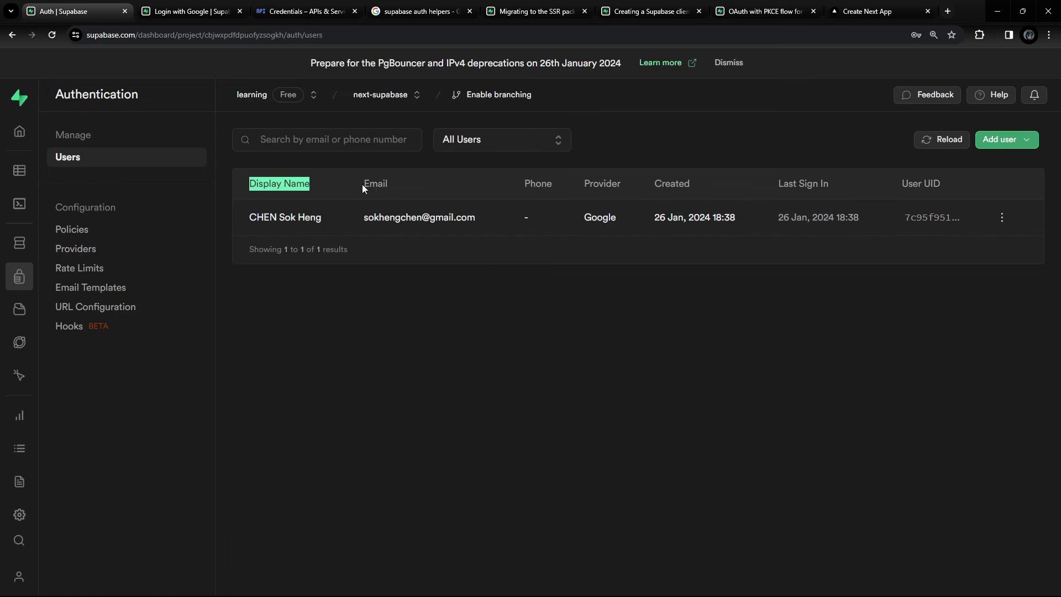
pyautogui.moveTo(363, 188); pyautogui.dragTo(613, 217)
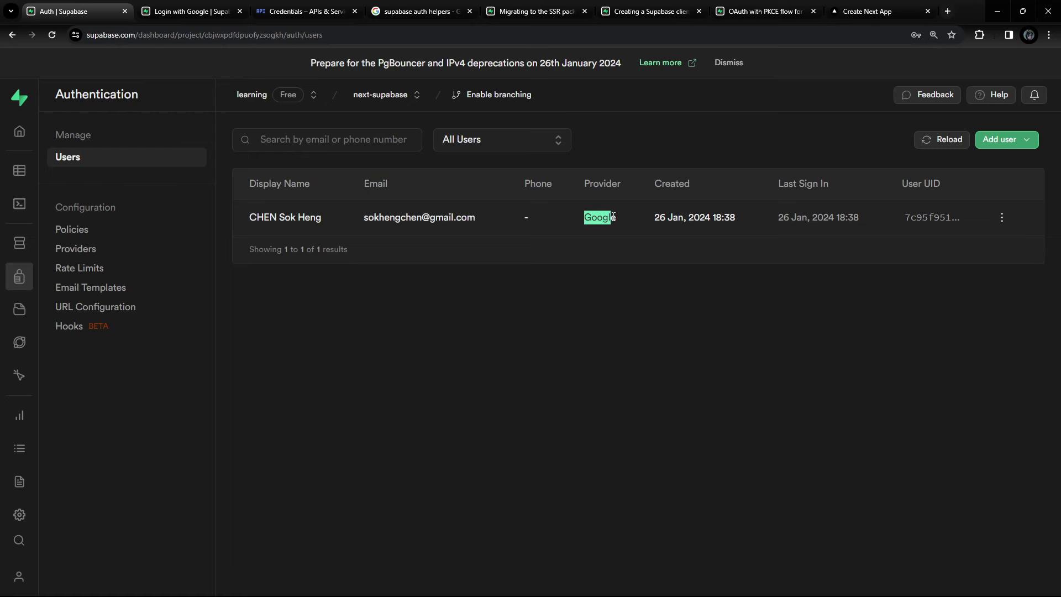
pyautogui.click(609, 269)
# Return to the local app, open localhost:3000/auth and sign in with GitHub.
pyautogui.click(898, 10)
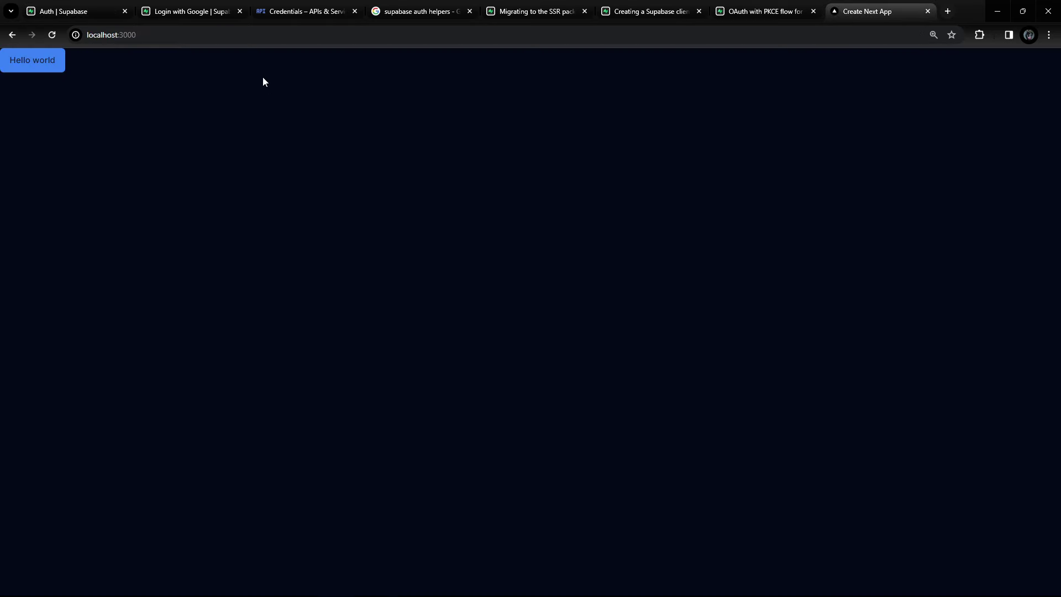
pyautogui.click(295, 35)
pyautogui.write('/auth')
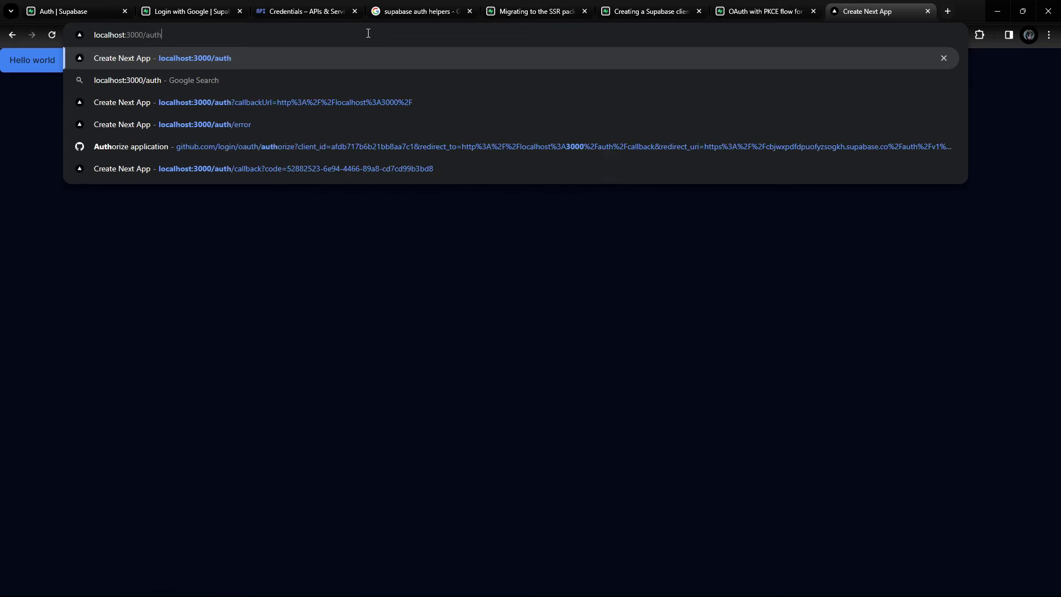
pyautogui.press('Return')
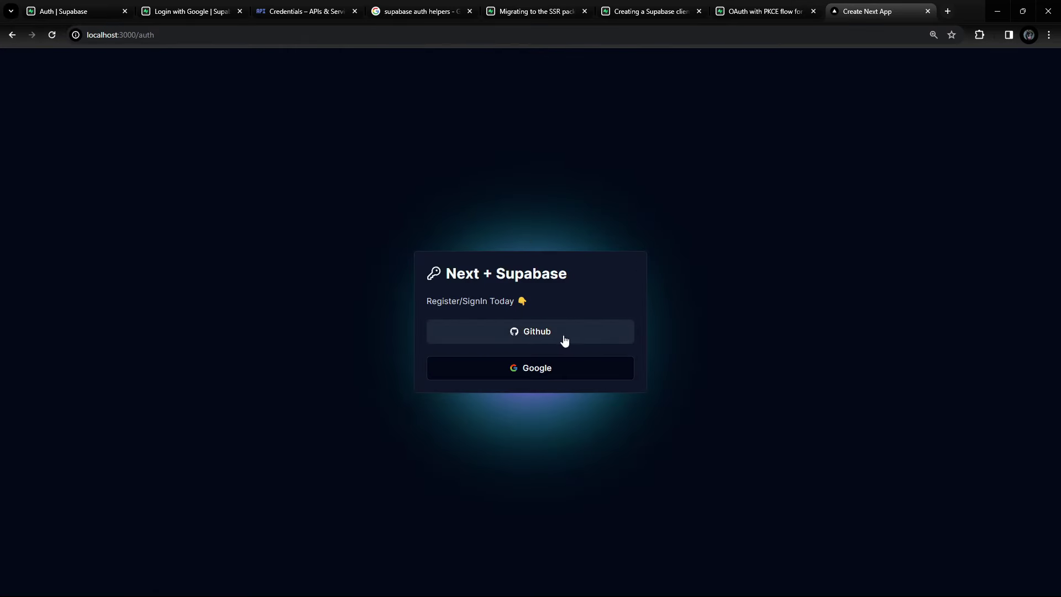
pyautogui.click(547, 341)
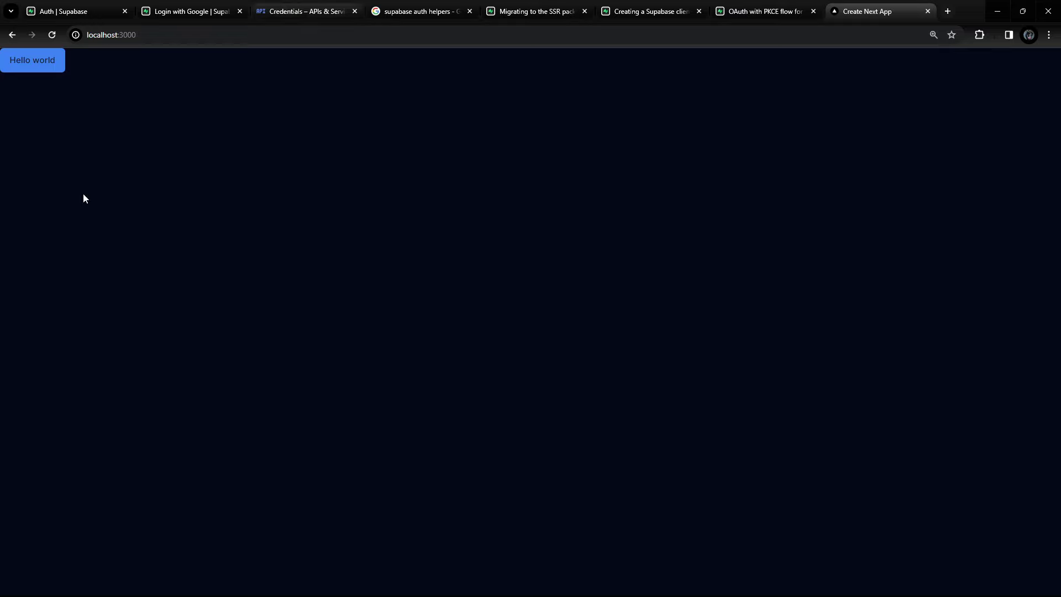
# Reload the Supabase authentication users and check the email and provider of the user after the GitHub sign-in.
pyautogui.click(81, 11)
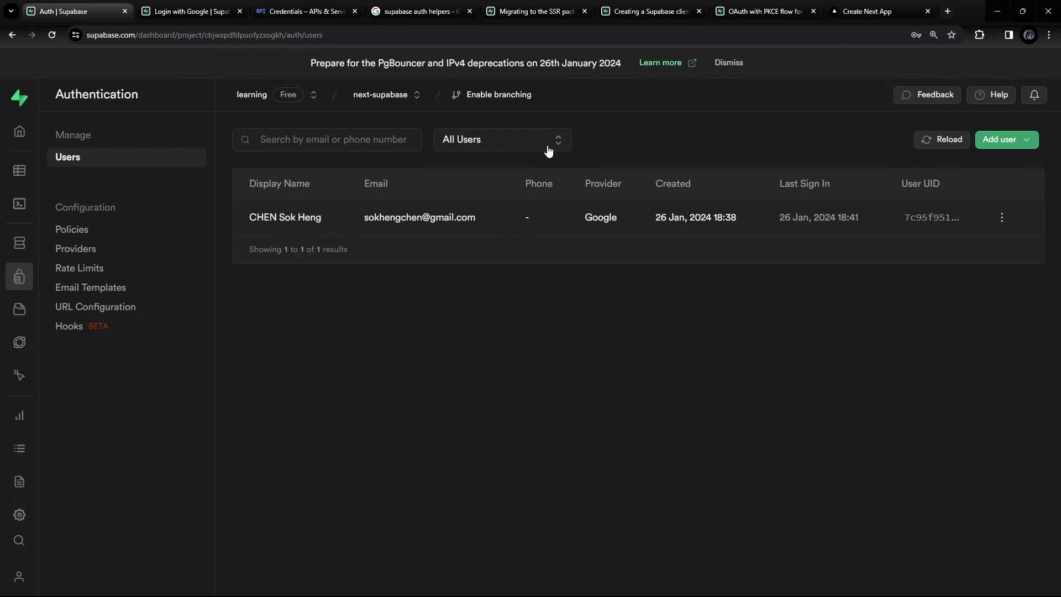
pyautogui.click(943, 136)
pyautogui.moveTo(366, 219); pyautogui.dragTo(469, 222)
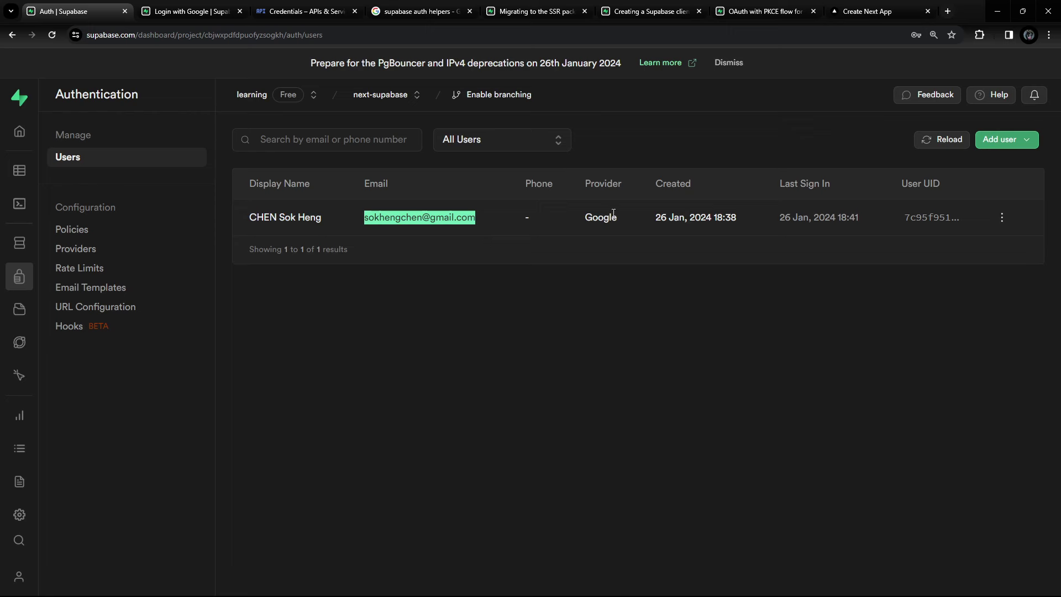
pyautogui.doubleClick(591, 216)
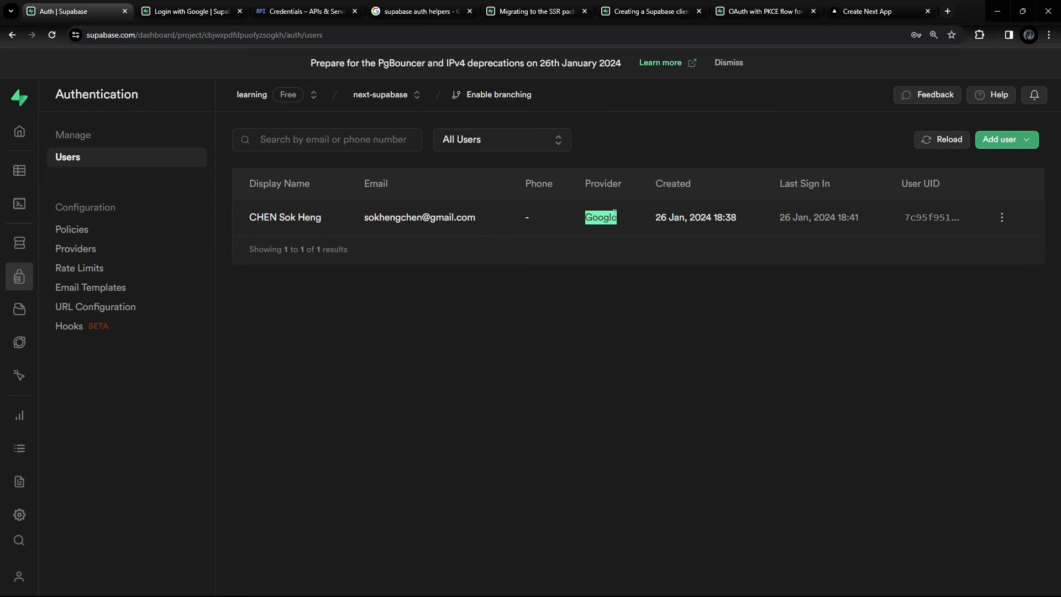